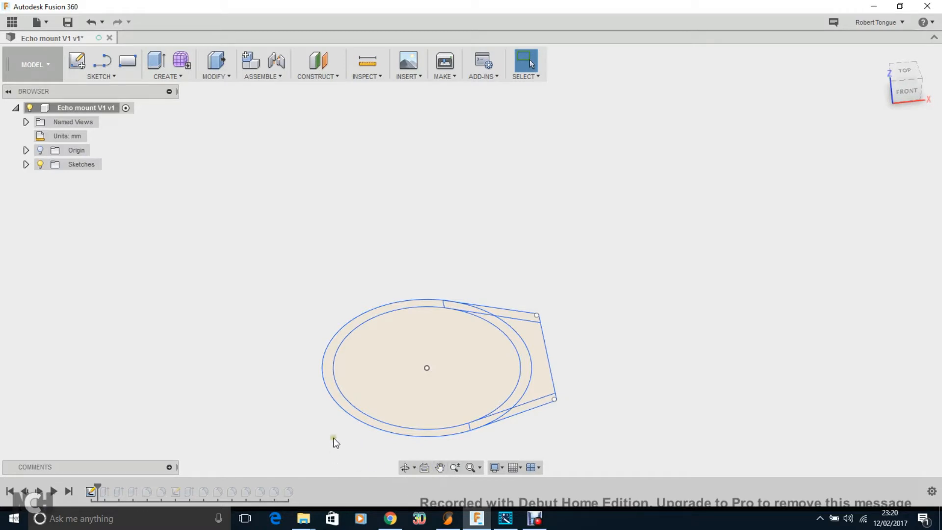
Open the mount's base profile sketch for editing, review its circles, angled sides and dimensions, and finish the sketch
left_click(403, 468)
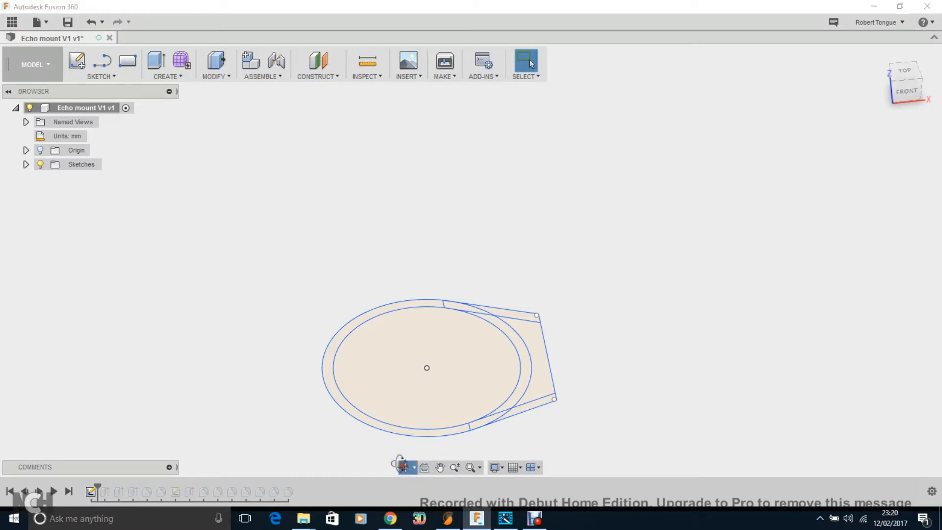
mouse_move(340, 367)
left_mouse_down()
mouse_move(338, 390)
mouse_move(349, 393)
left_mouse_up()
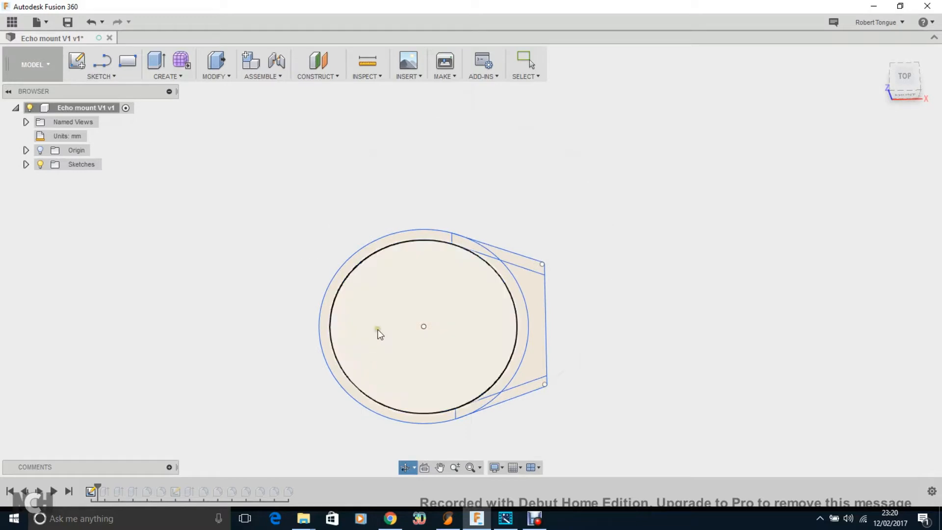
key("Escape")
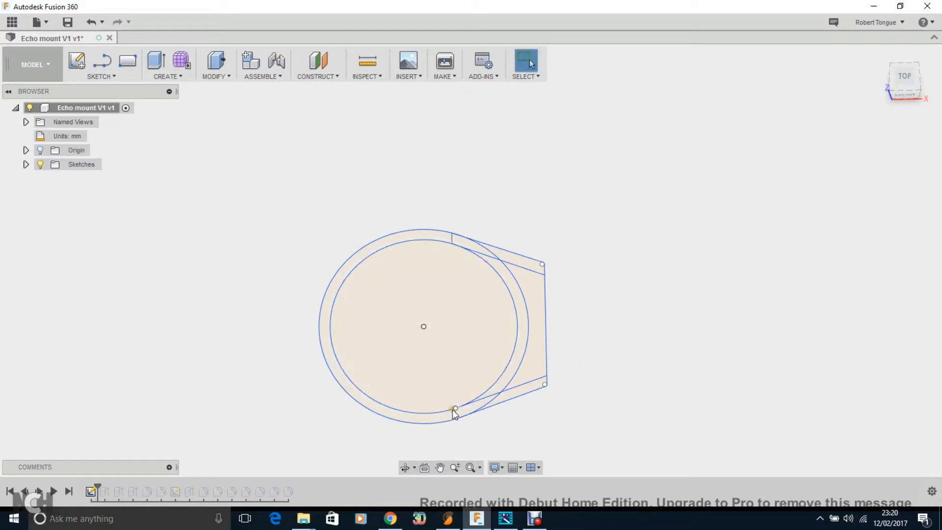
right_click(91, 490)
left_click(114, 408)
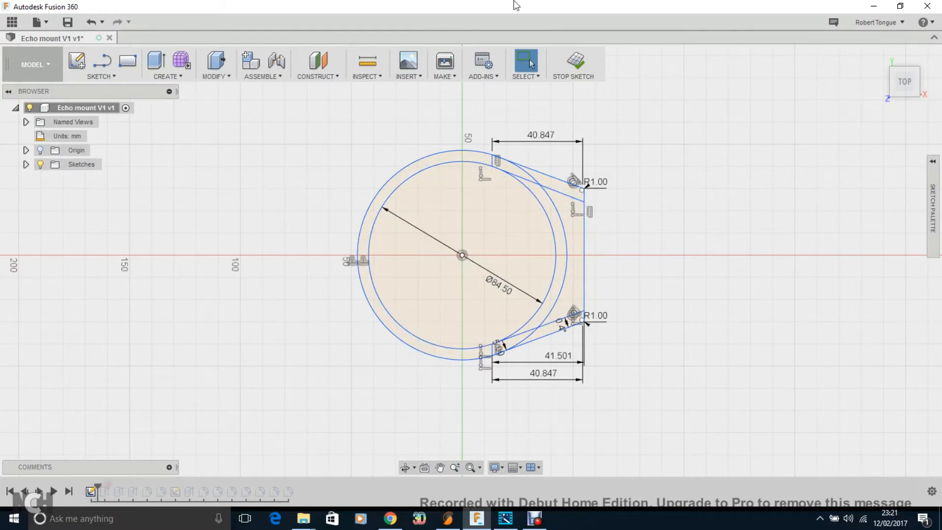
left_click(574, 61)
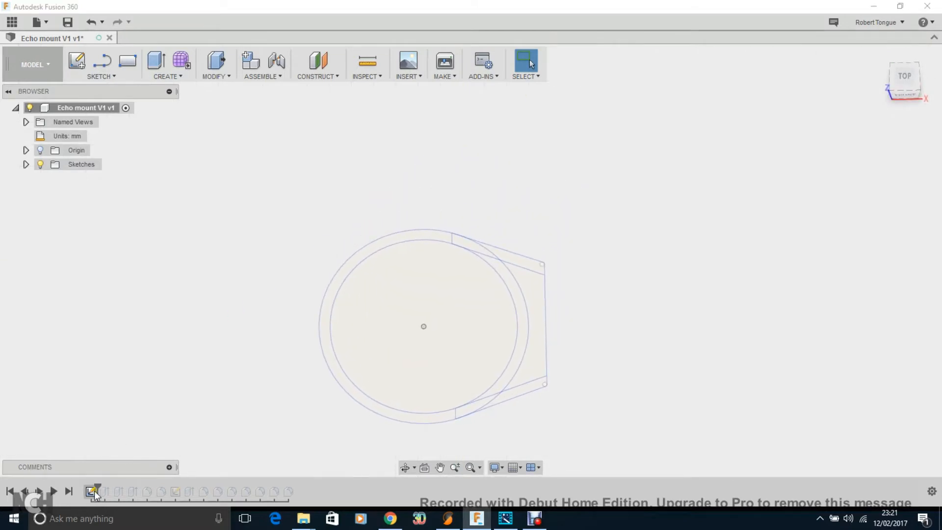
Roll the model history forward past the first extrusion and inspect the tall back block from the front
left_click_drag(106, 488, 112, 488)
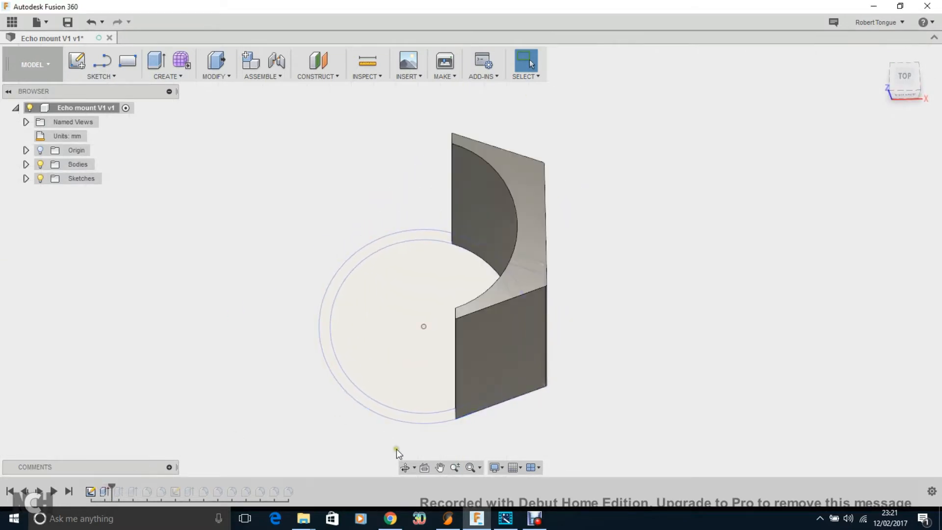
left_click(405, 467)
left_click_drag(364, 354, 443, 231)
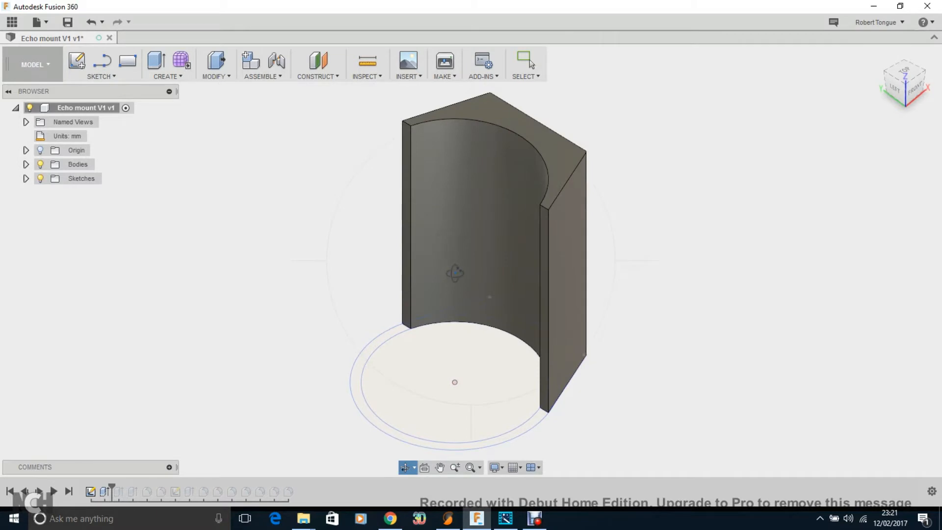
left_click_drag(472, 273, 460, 268)
key("Escape")
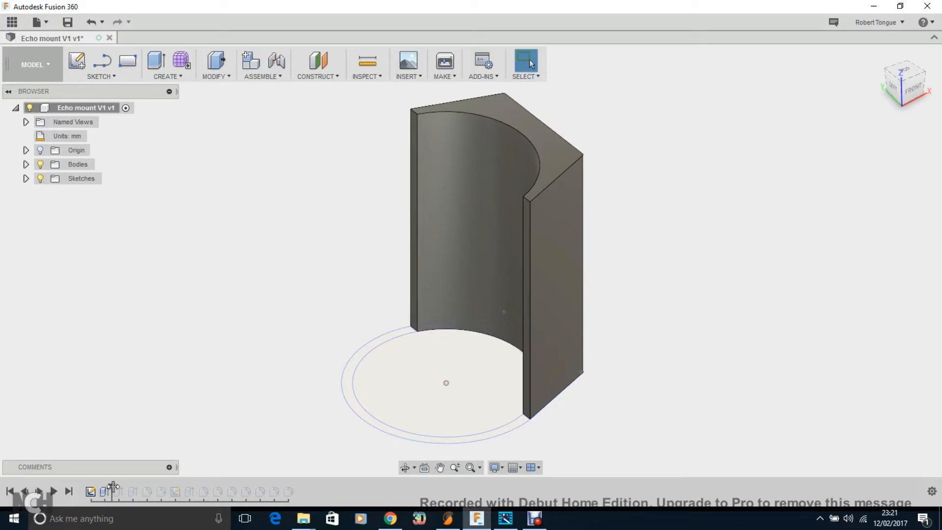
Roll the model history forward through the extrusions of the round base disc and the low ring wall
left_click_drag(113, 486, 127, 489)
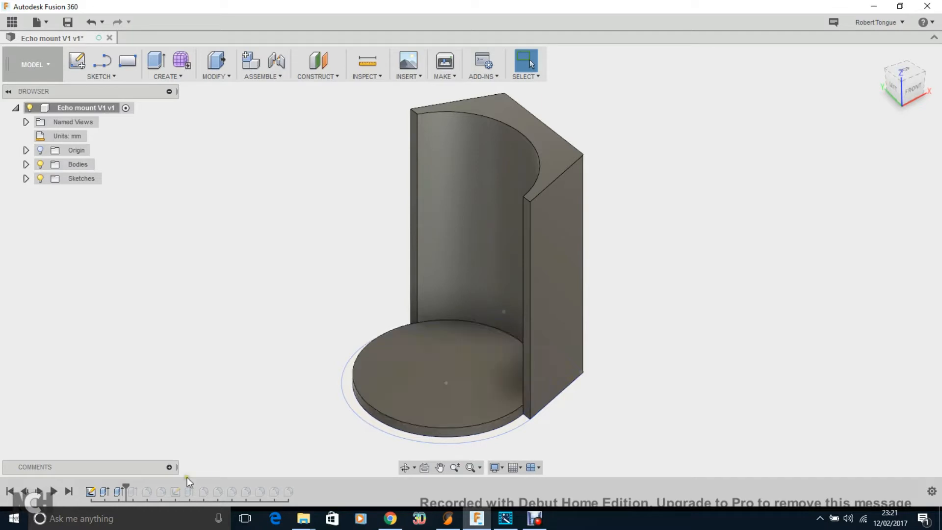
left_click_drag(133, 487, 140, 488)
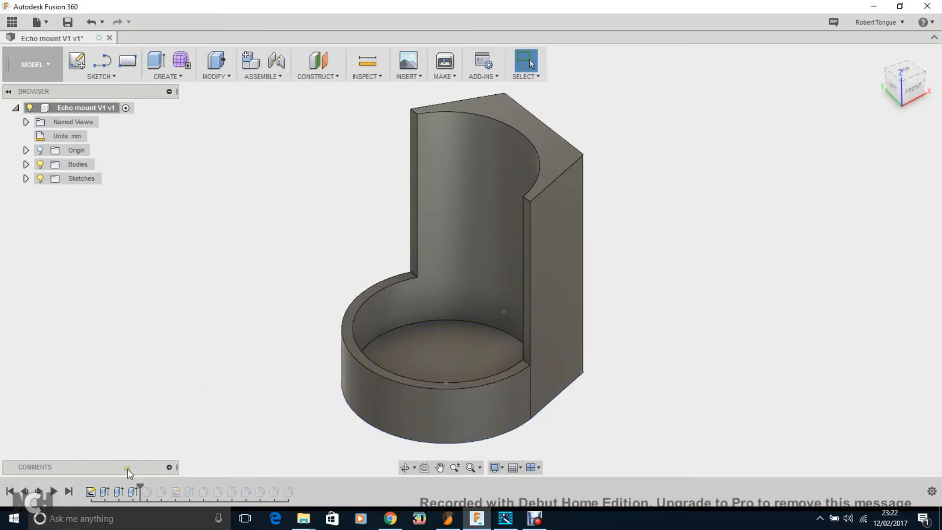
Roll the model history forward through the two large fillets rounding the back's upper corners and its transitions into the ring wall
left_click_drag(140, 488, 151, 485)
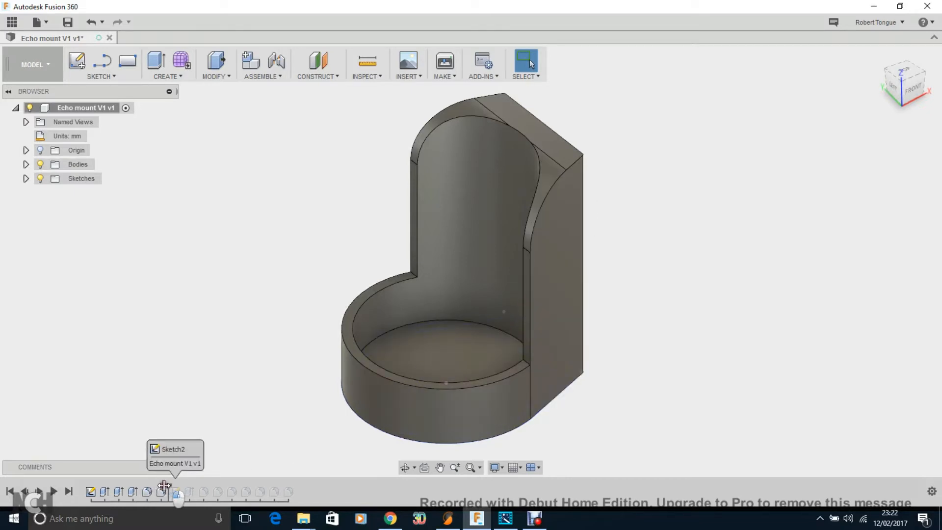
left_click_drag(154, 487, 164, 486)
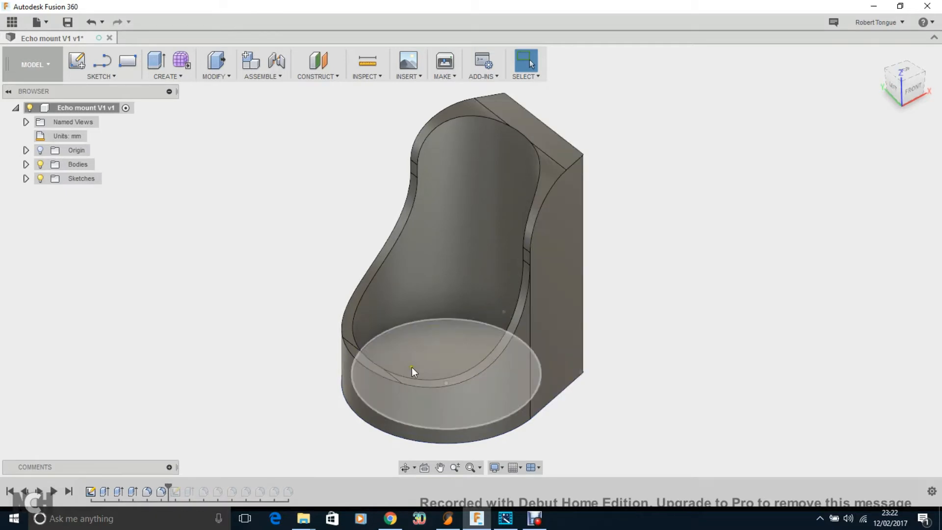
left_click(405, 467)
mouse_move(582, 262)
left_mouse_down()
mouse_move(479, 258)
mouse_move(581, 262)
mouse_move(664, 227)
mouse_move(576, 311)
mouse_move(580, 275)
left_mouse_up()
key("Escape")
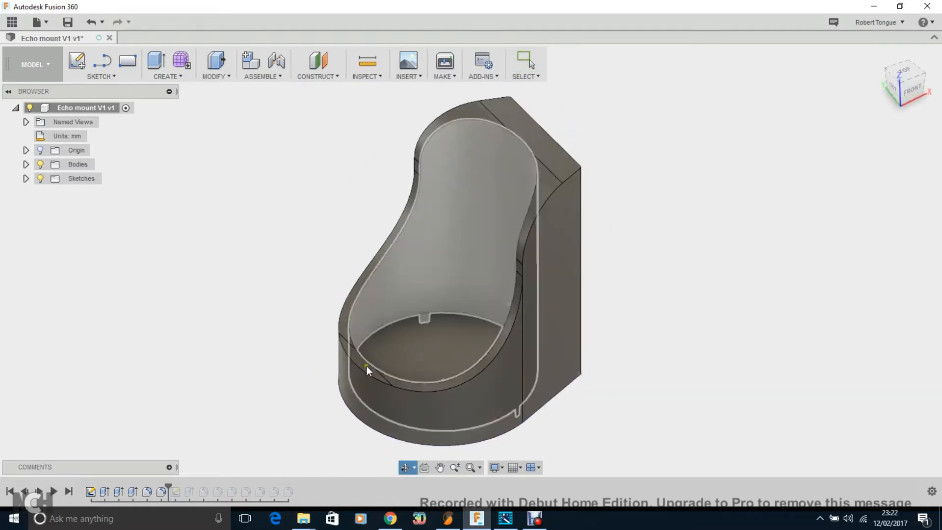
Roll the model history forward through Sketch2 and its extruded cut, and inspect the cable opening in the base
left_click_drag(170, 483, 182, 485)
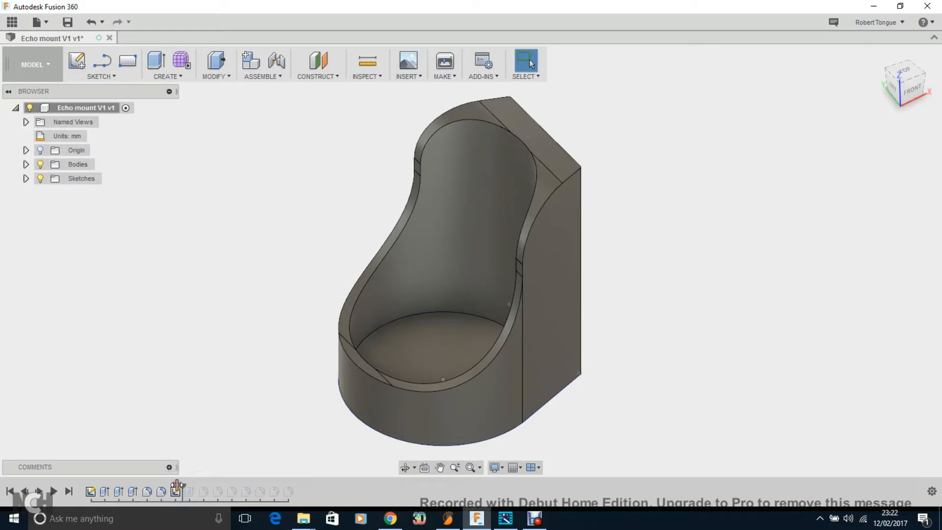
left_click_drag(528, 343, 461, 378)
key("Escape")
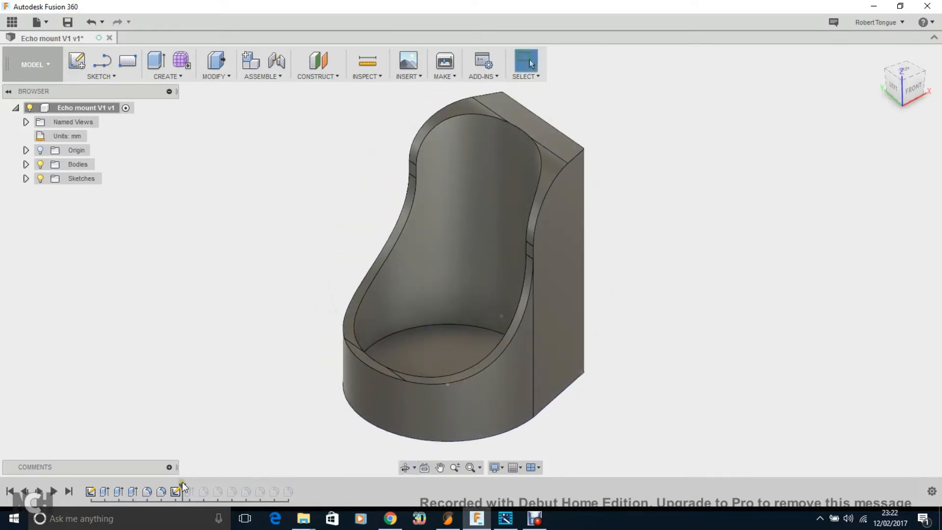
left_click_drag(182, 486, 192, 486)
left_click(404, 467)
left_click_drag(471, 275, 500, 324)
key("Escape")
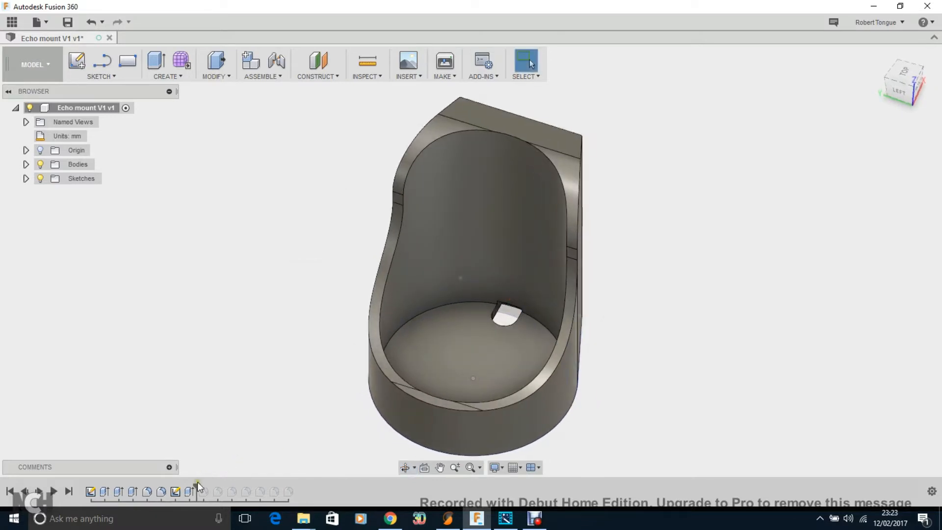
Roll the model history forward by the first fillet after the cable cut and inspect the mount from behind
left_click_drag(196, 485, 210, 487)
left_click(404, 467)
left_click_drag(441, 350, 447, 241)
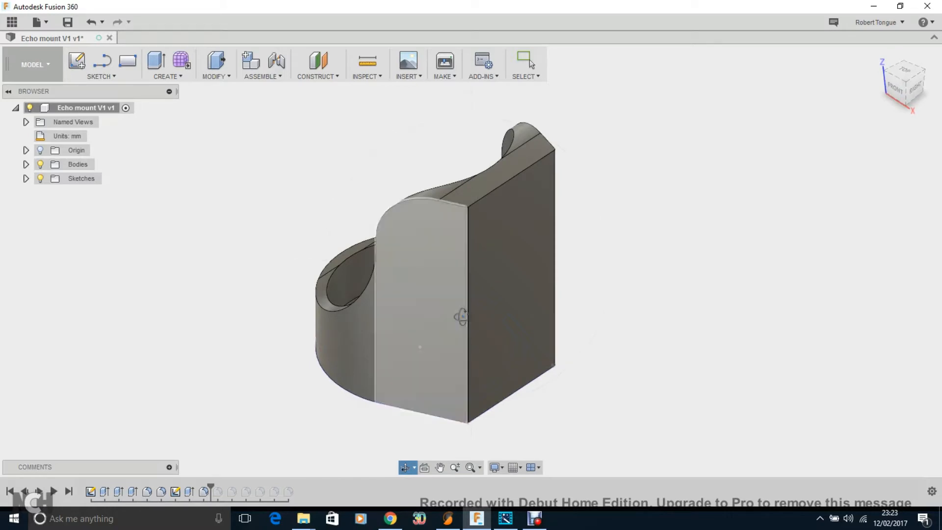
key("Escape")
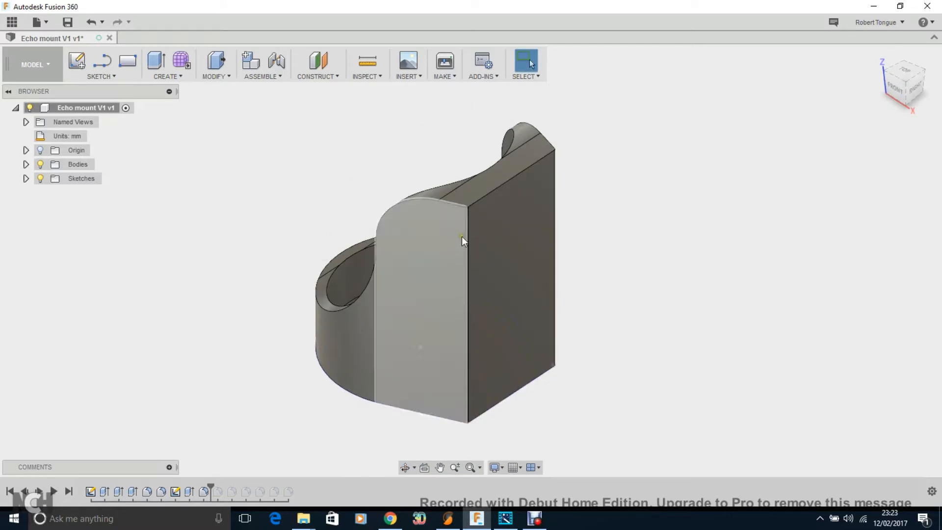
Advance the model history by one more fillet and inspect the rounded floor edges of the cable opening up close
left_click_drag(212, 485, 225, 485)
left_click(404, 467)
left_click_drag(405, 393, 505, 321)
scroll(507, 331, "up", 8)
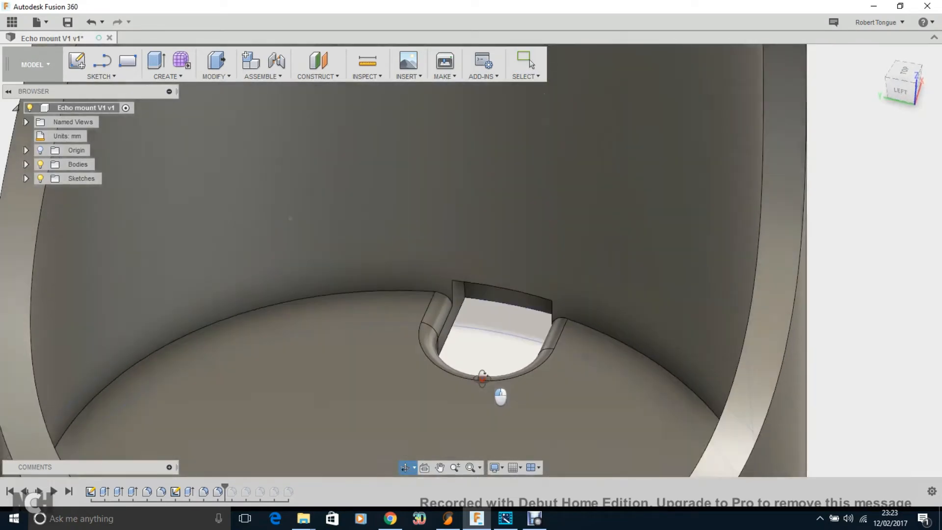
middle_click_drag(482, 378, 455, 318, "shift")
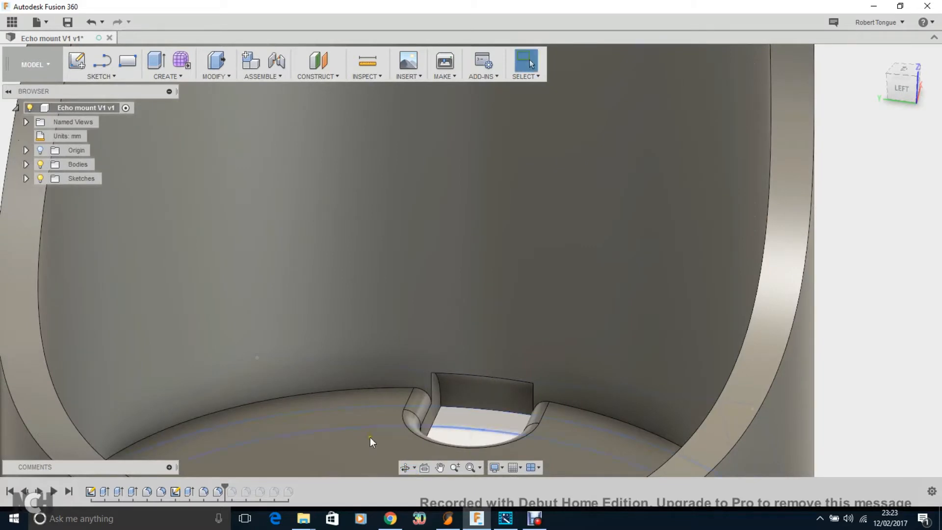
Roll the model history forward through the two edge features on the side and upper edges of the cable opening's wall section
left_click_drag(221, 485, 233, 484)
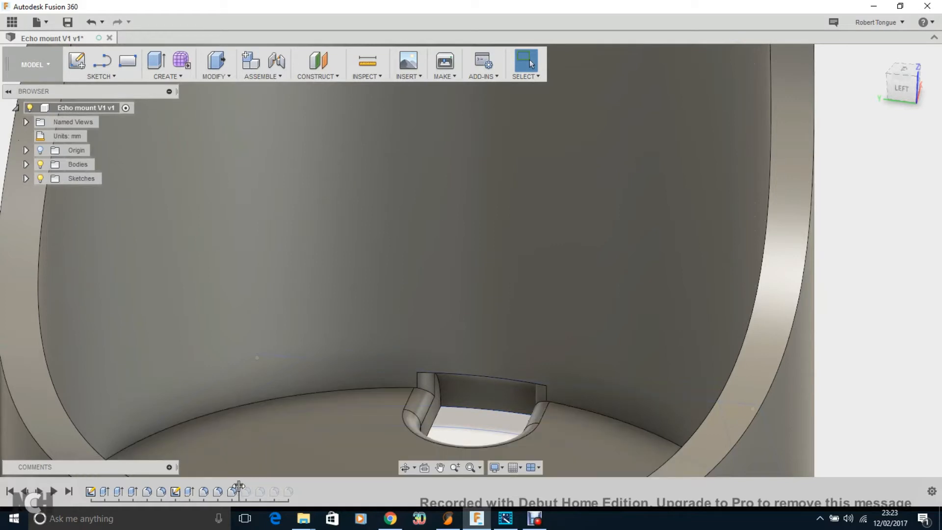
left_click_drag(239, 485, 253, 486)
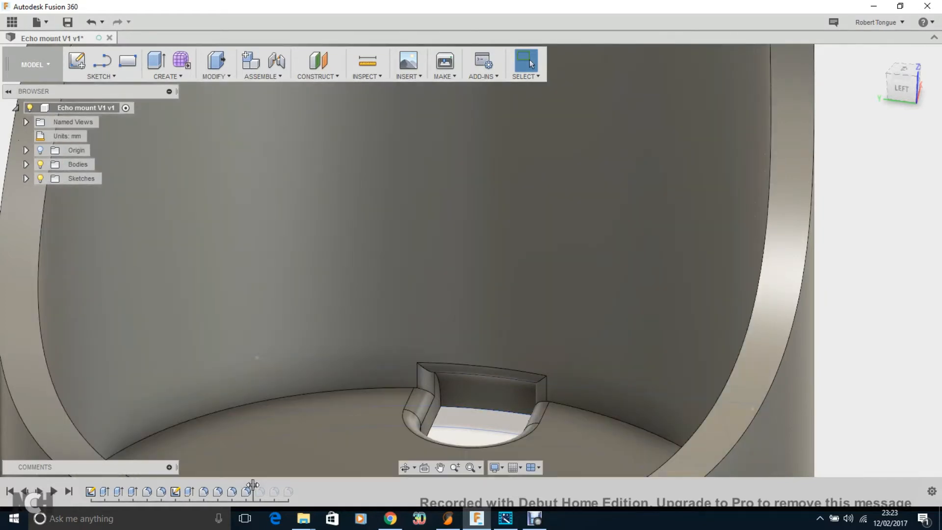
Roll the model history forward past the fillet on the back's outer side edges and inspect it from several angles
left_click_drag(253, 485, 259, 484)
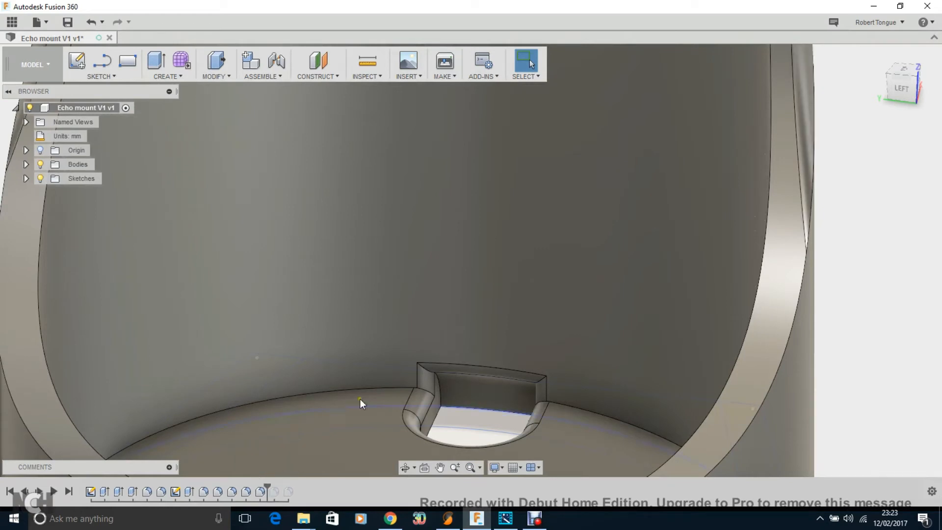
scroll(374, 389, "down", 5)
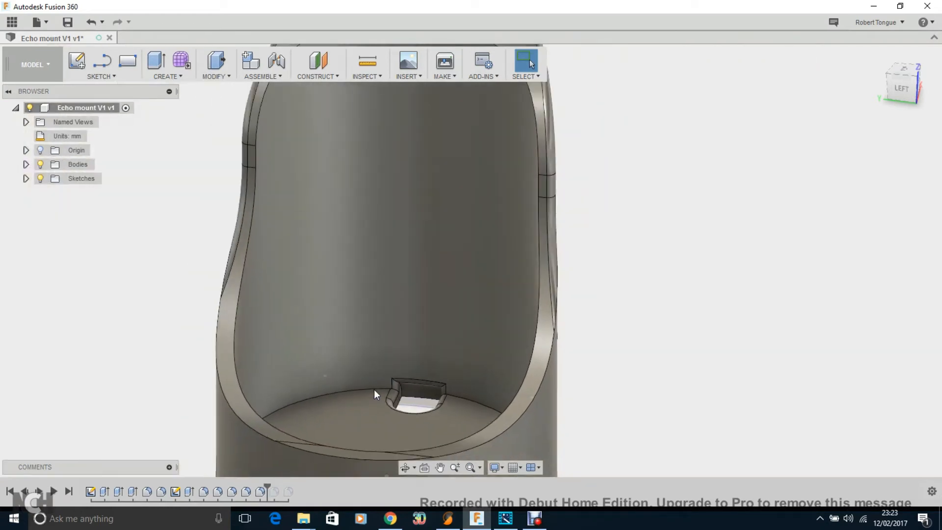
left_click(406, 467)
left_click_drag(456, 351, 479, 251)
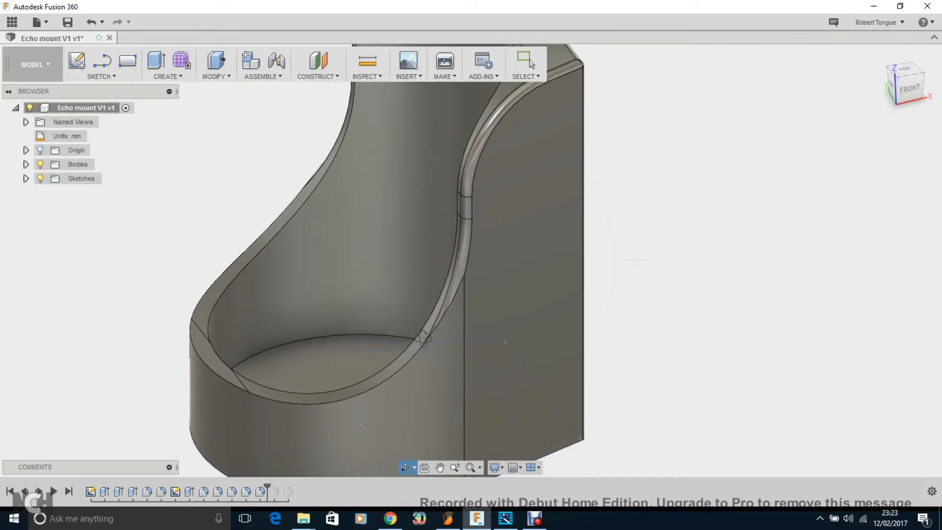
mouse_move(396, 319)
left_mouse_down()
mouse_move(517, 316)
mouse_move(442, 317)
left_mouse_up()
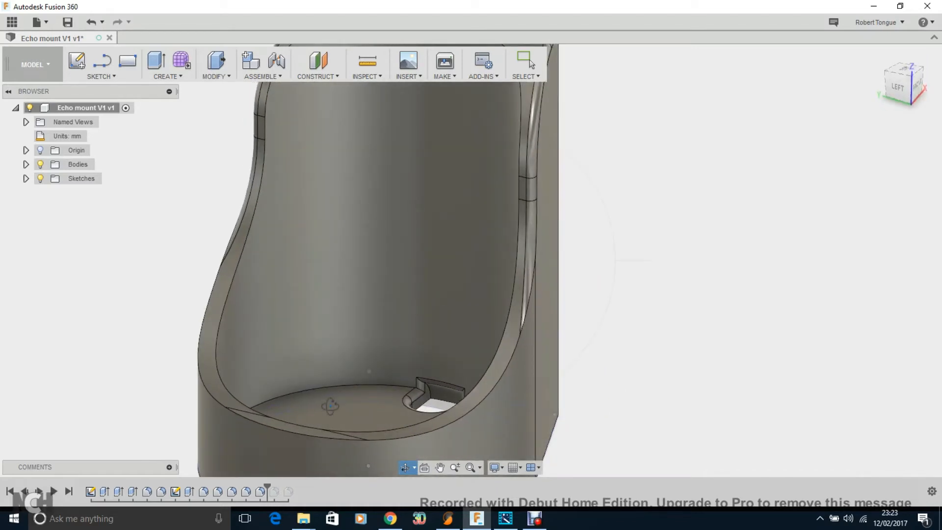
key("Escape")
Roll the model history forward past the fillet on the rim's inner edge and inspect the rim
left_click_drag(267, 486, 282, 486)
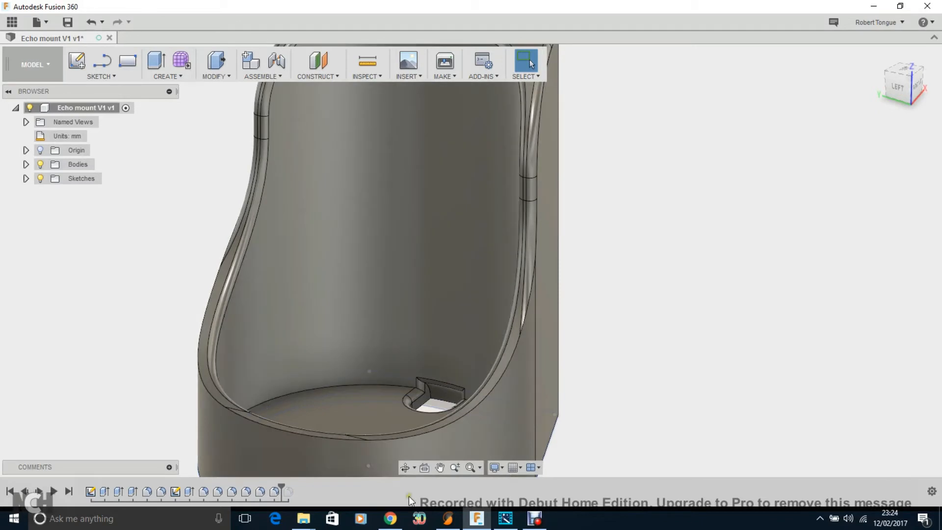
left_click(406, 467)
left_click_drag(402, 363, 368, 338)
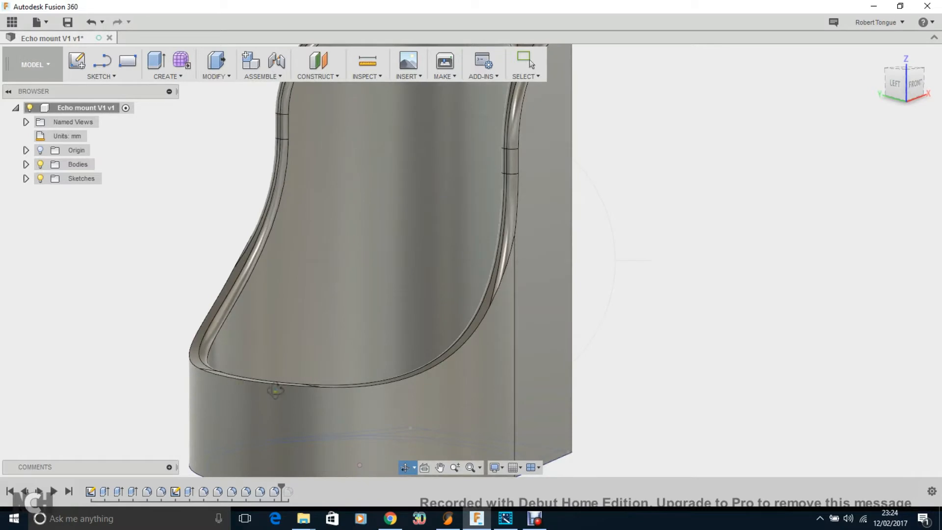
Roll the model history forward to its end, past the fillet on the front rim's outer edge, and show the whole mount
left_click_drag(280, 484, 296, 486)
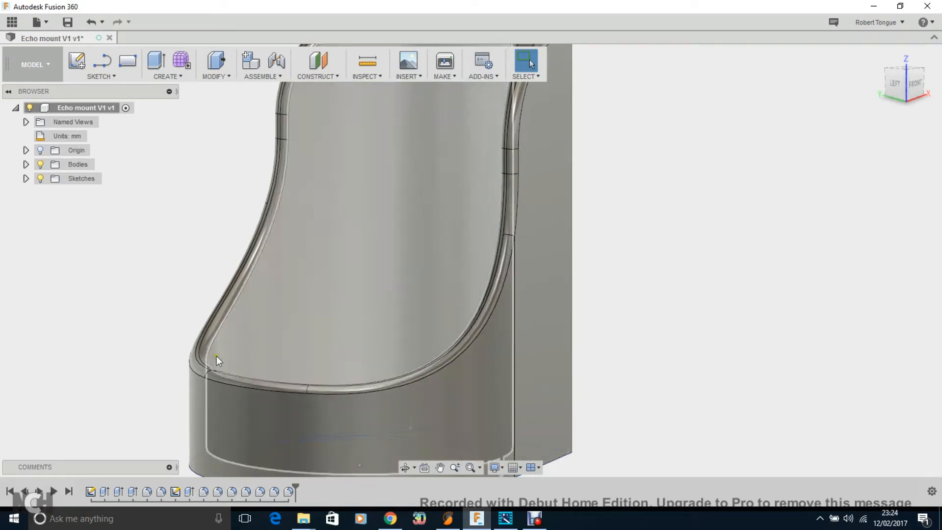
scroll(438, 432, "down", 1)
scroll(437, 432, "down", 2)
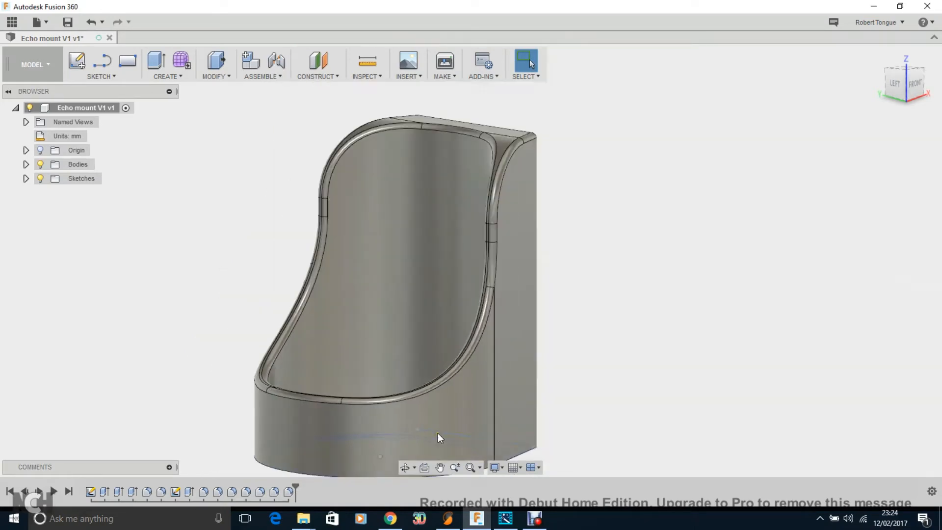
Examine the finished mount from behind and from the front, including a close-up of the inner surface and rim
left_click(405, 467)
left_click_drag(456, 277, 247, 242)
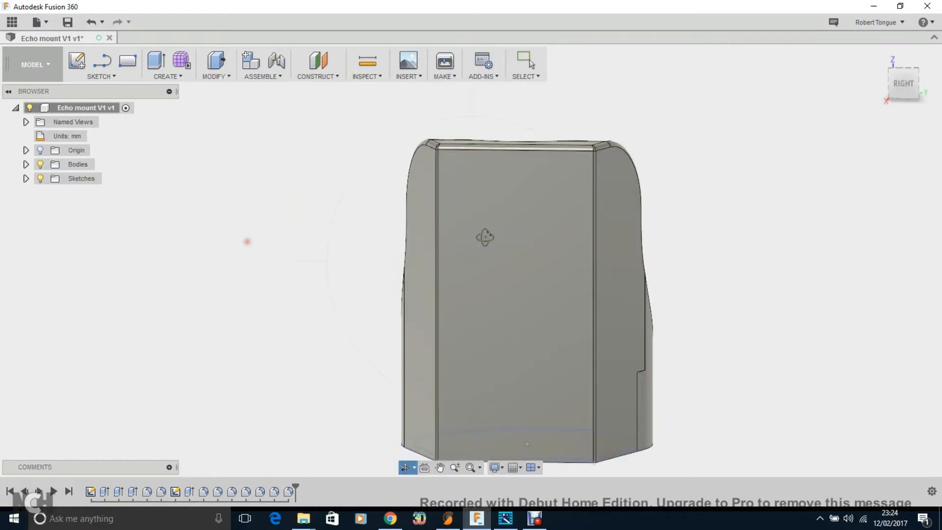
left_click_drag(357, 275, 531, 273)
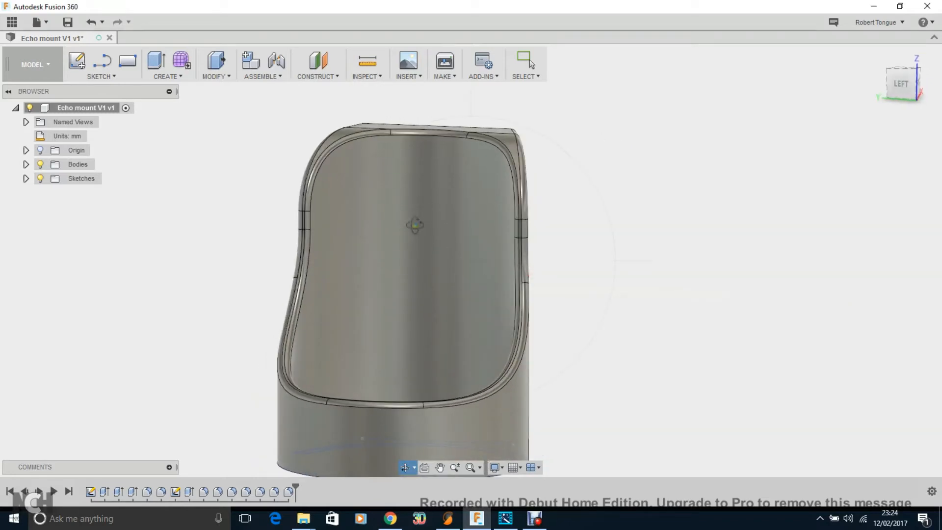
left_click_drag(442, 236, 445, 241)
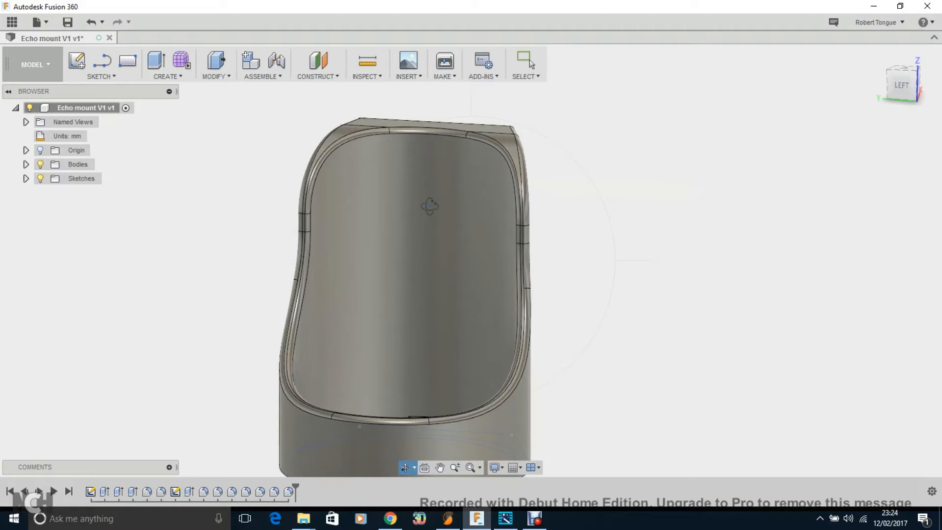
scroll(430, 206, "up", 5)
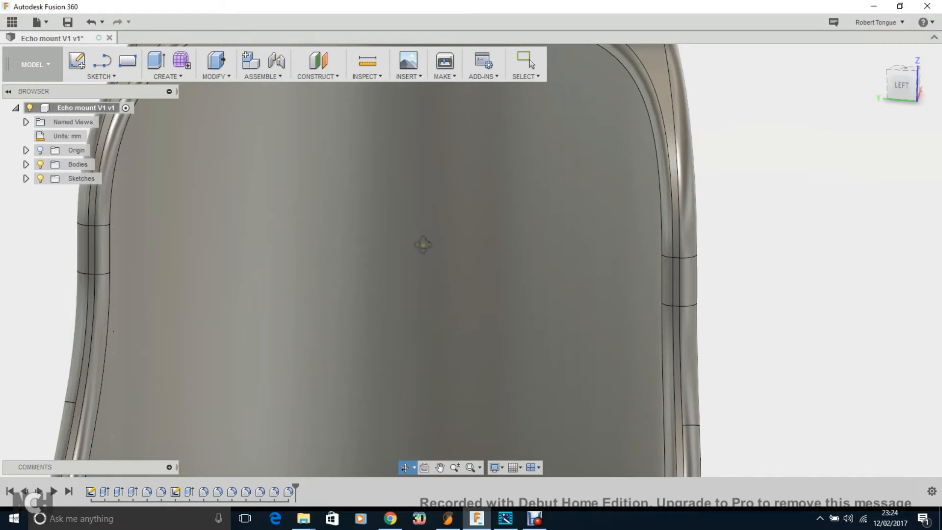
middle_click_drag(417, 282, 414, 319, "shift")
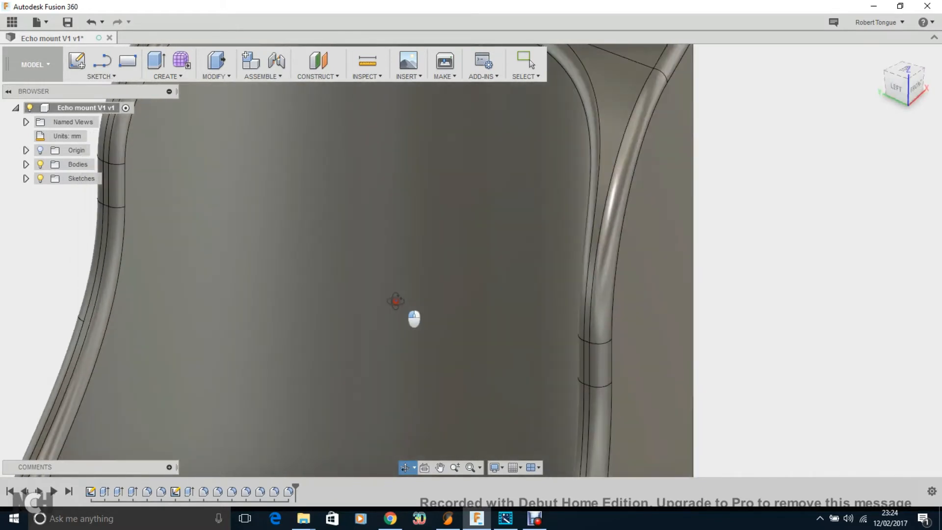
Switch to the Tinkercad design of the Echo mount and inspect it from the front and from above
middle_click_drag(414, 319, 390, 321, "shift")
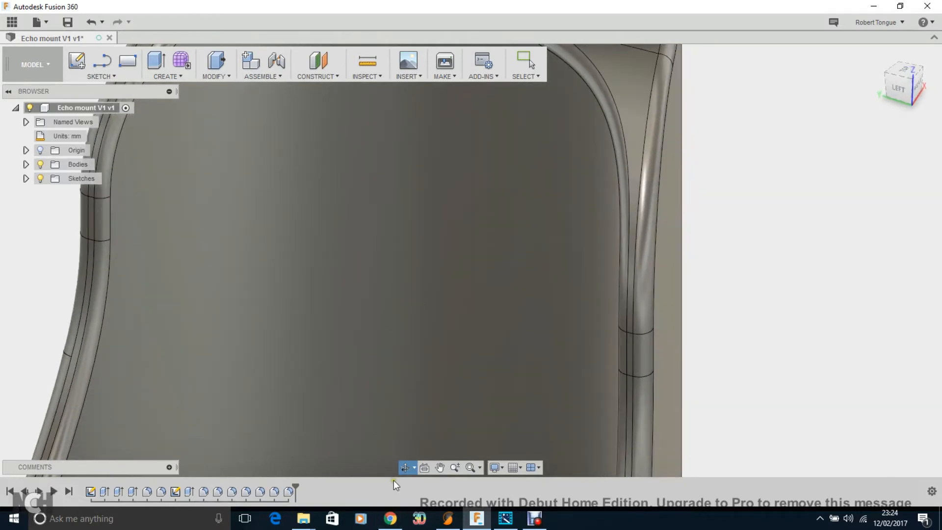
left_click(390, 518)
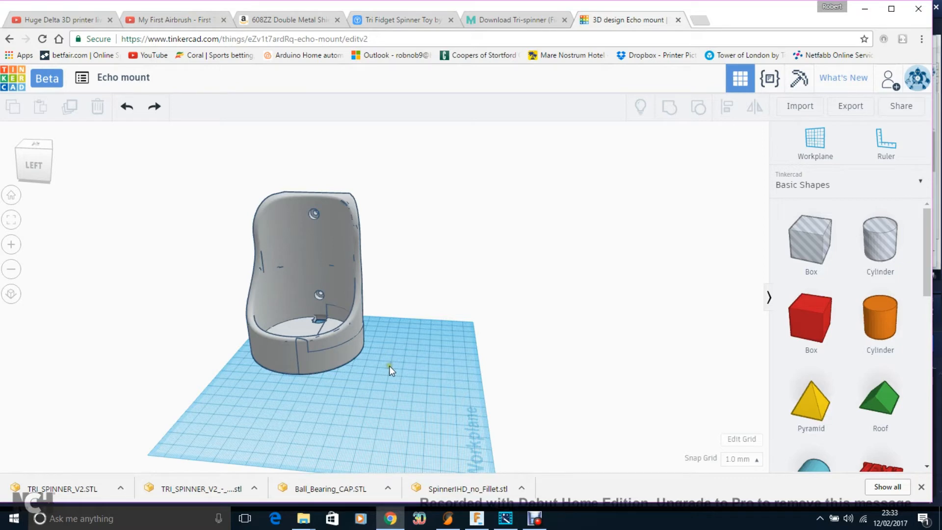
mouse_move(390, 366)
right_mouse_down()
mouse_move(390, 391)
mouse_move(373, 367)
right_mouse_up()
scroll(372, 367, "up", 5)
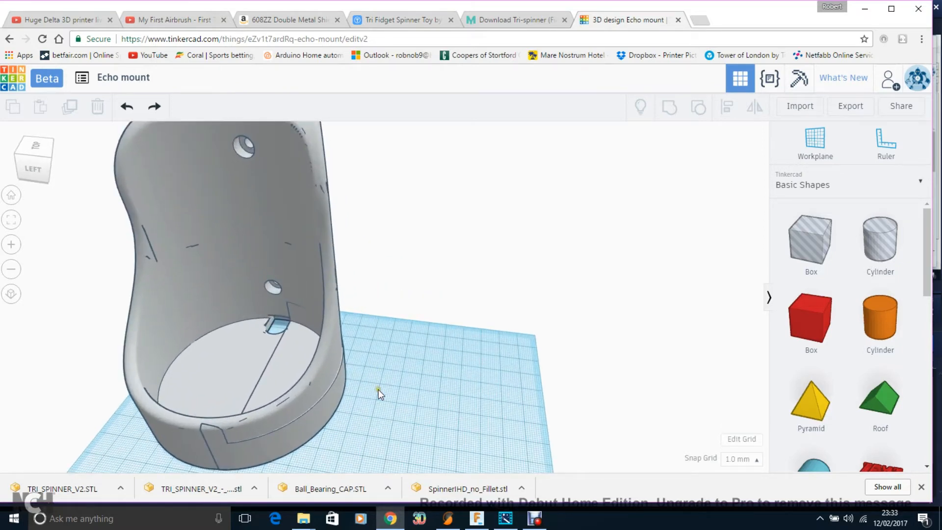
scroll(378, 402, "down", 3)
right_click_drag(378, 402, 426, 411)
Ungroup the grey Echo mount and move its main body clear of the half-round base piece and screw-hole cylinders
left_click(260, 430)
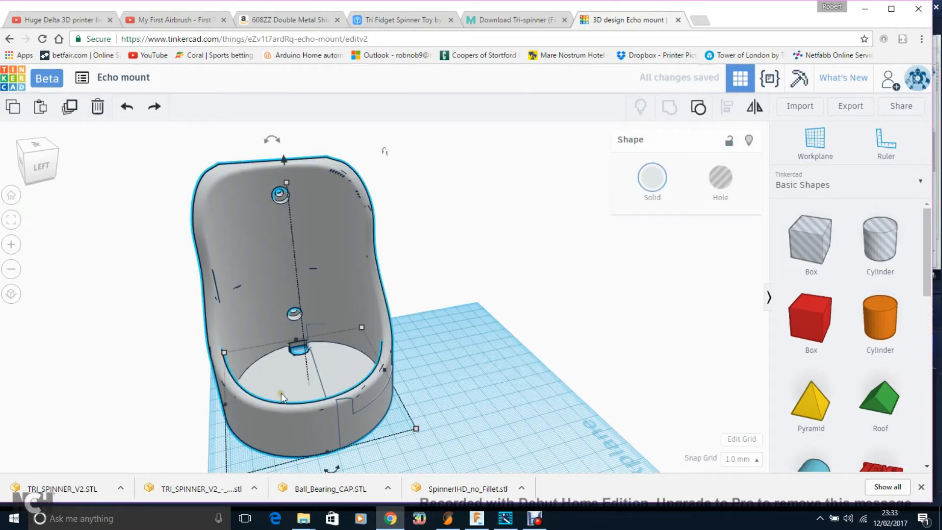
left_click(698, 107)
left_click(448, 252)
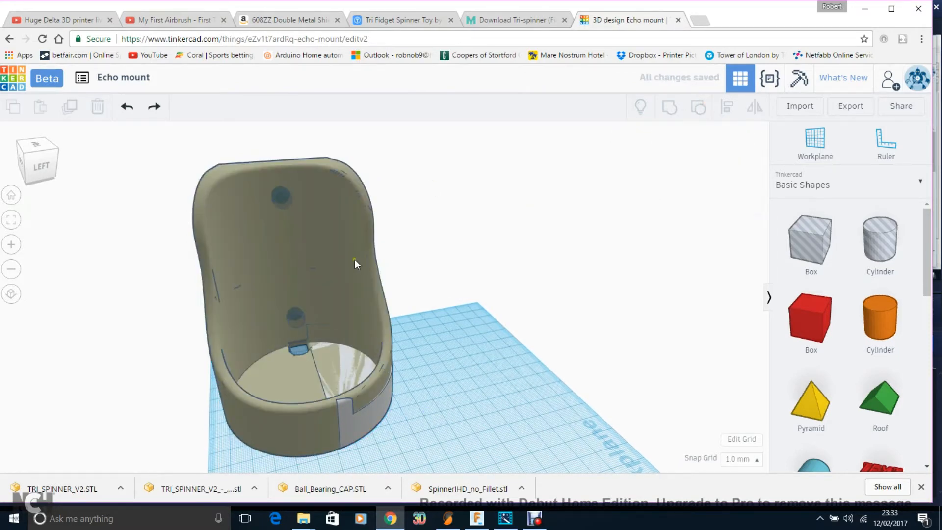
left_click_drag(318, 239, 235, 253)
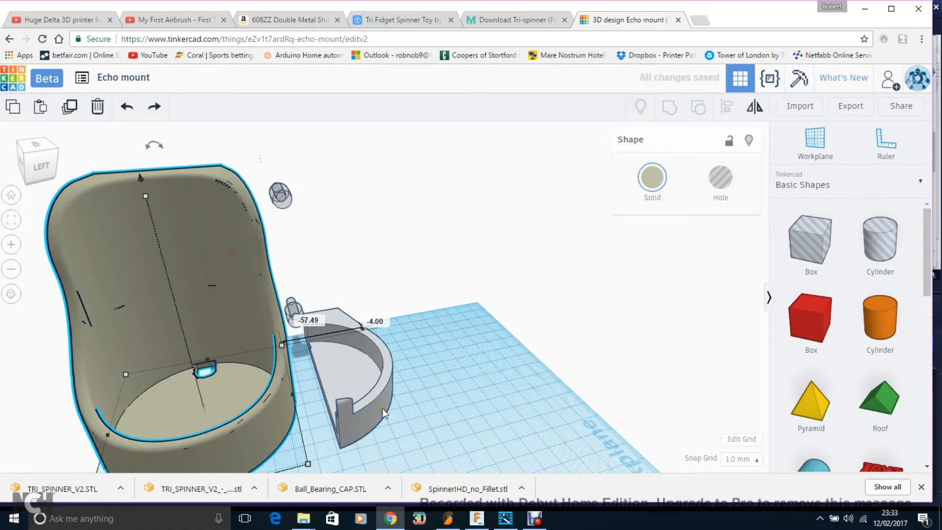
Examine the separated half-round base piece from underneath and from the front beside the mount's main body
right_click_drag(385, 416, 496, 340)
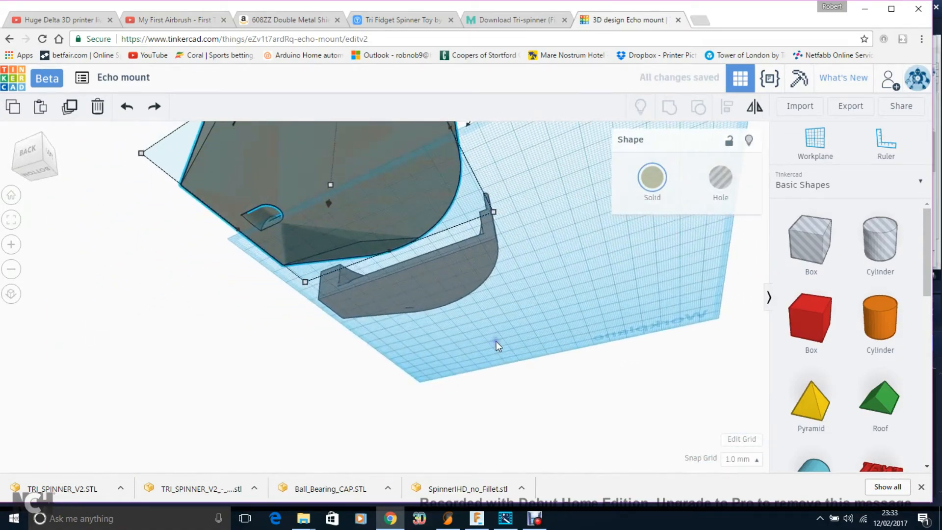
scroll(496, 341, "up", 5)
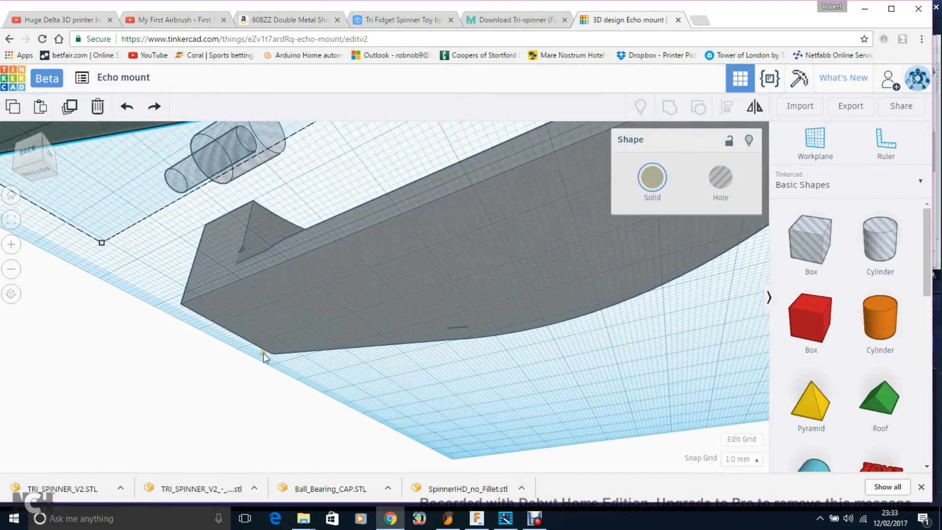
right_click_drag(255, 352, 250, 384)
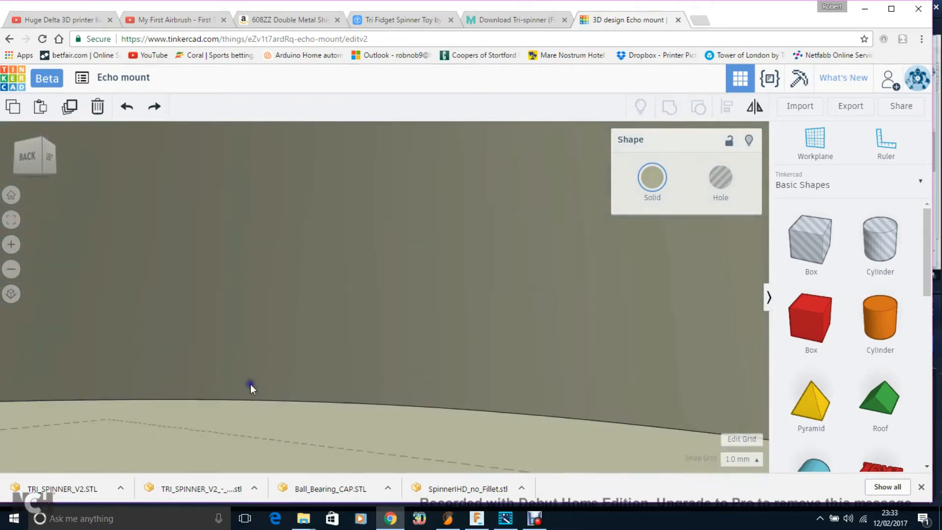
key("f")
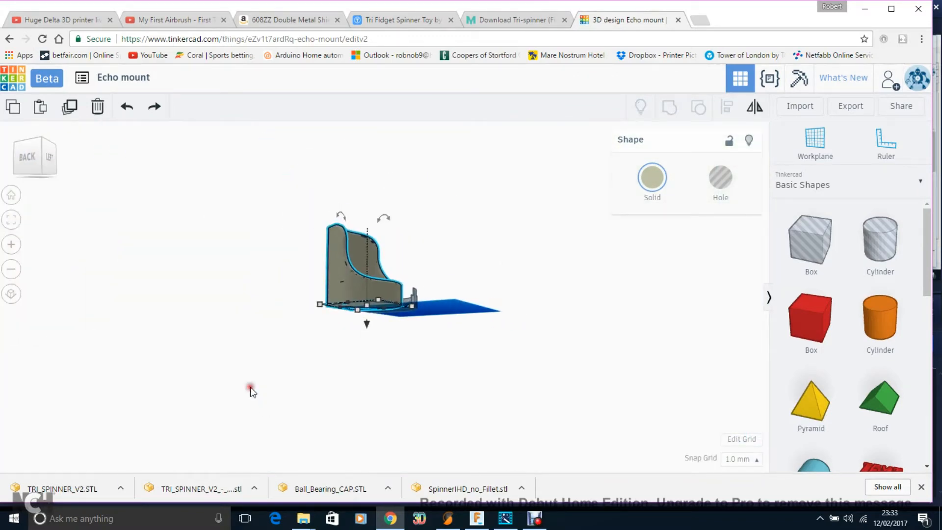
scroll(251, 392, "up", 5)
right_click_drag(627, 351, 496, 378)
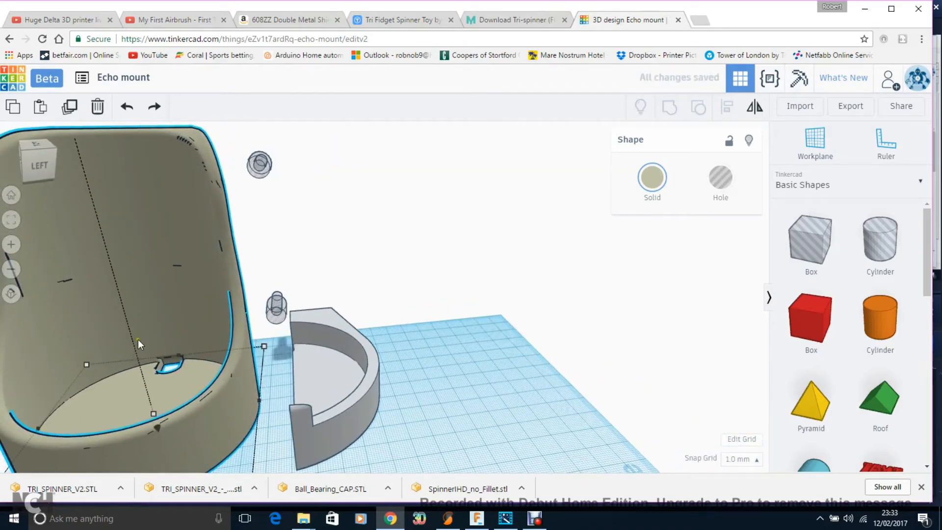
middle_click_drag(423, 410, 649, 355)
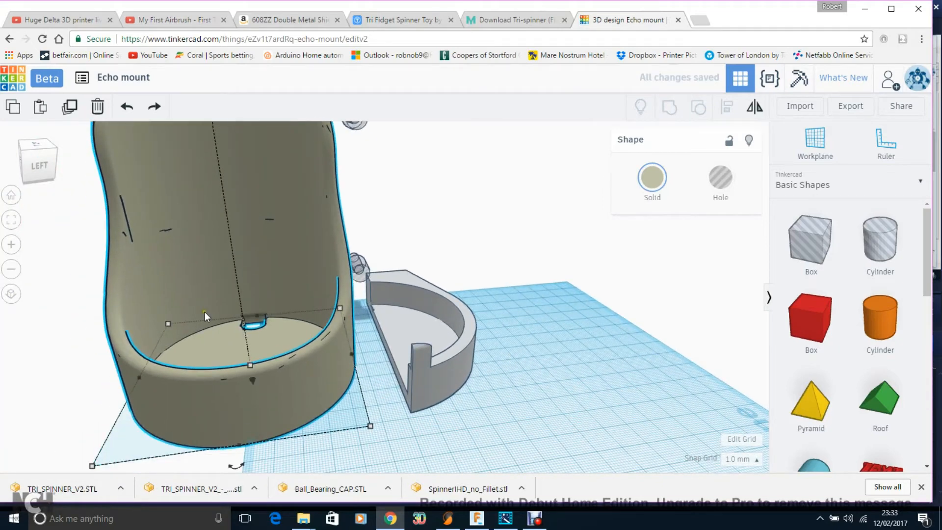
Ungroup the half-round base piece to expose its component shapes, and group those shapes again
left_click(472, 310)
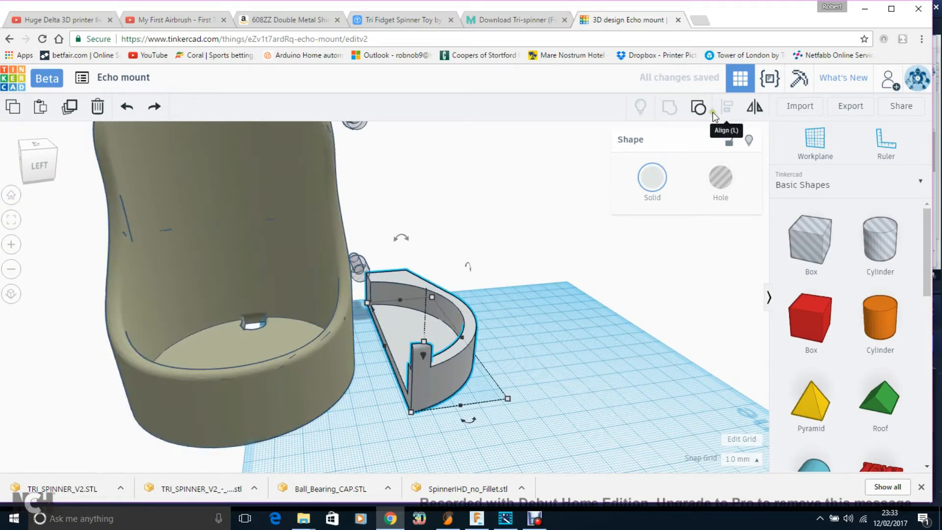
left_click(698, 106)
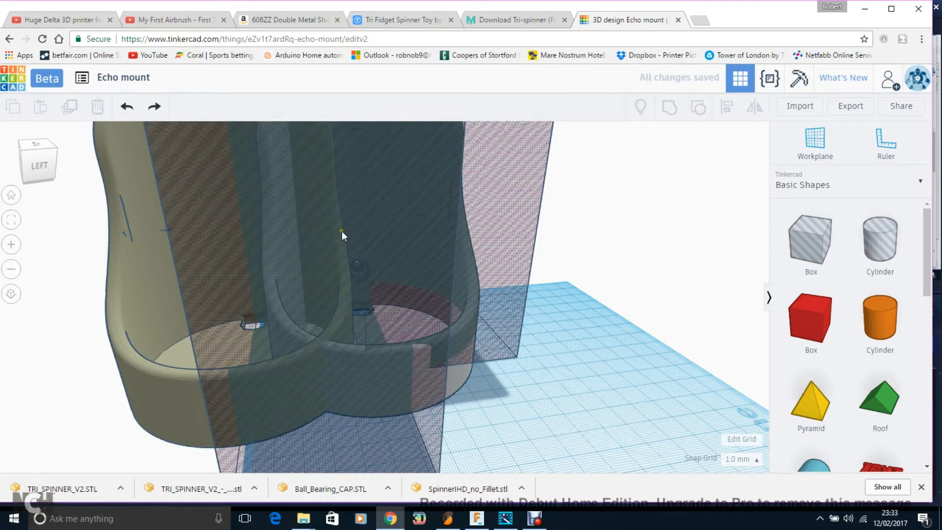
left_click(154, 107)
left_click_drag(511, 411, 437, 339)
left_click(668, 110)
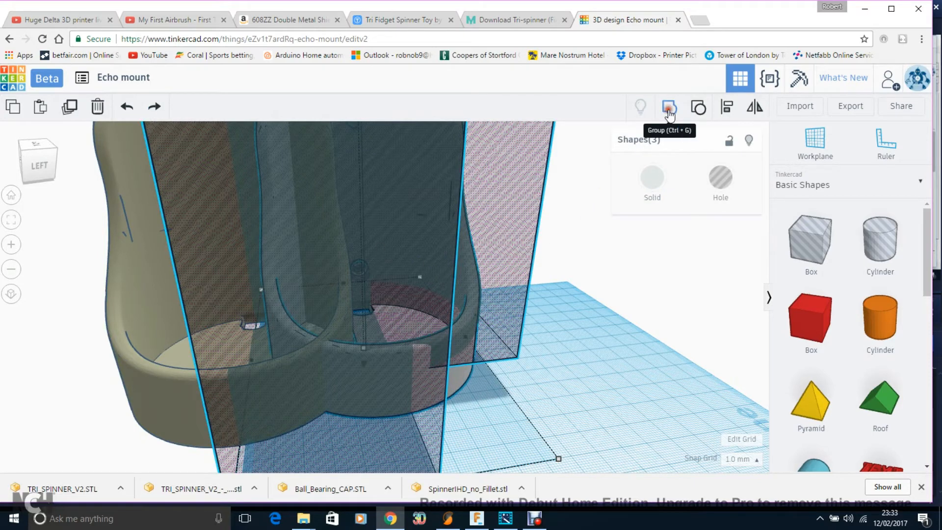
Move the half-round base piece into the bottom of the mount's main body and select the upper screw-hole cylinder
left_click_drag(436, 336, 350, 353)
left_click(458, 321)
right_click_drag(448, 353, 403, 348)
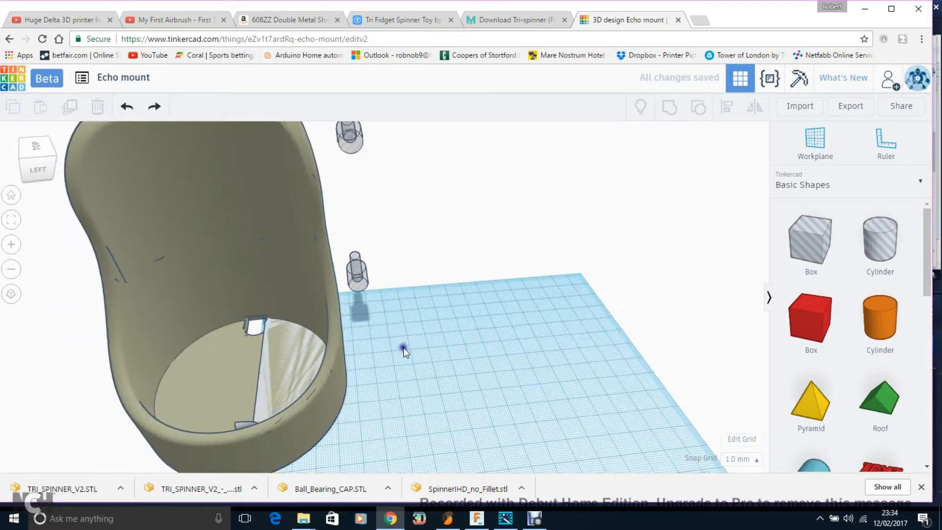
left_click(350, 143)
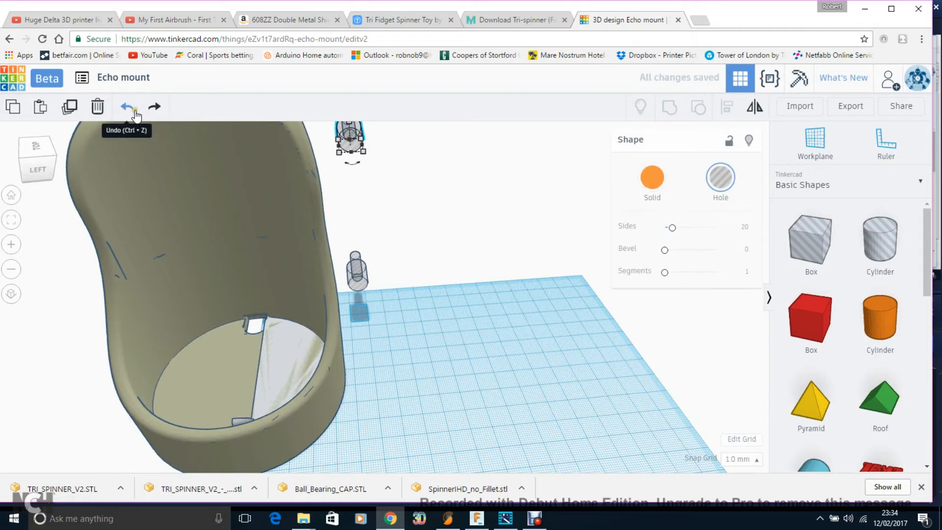
Undo the moves, regrouping and ungrouping until the Echo mount is a single grouped shape again
left_click(127, 107)
left_click(127, 107)
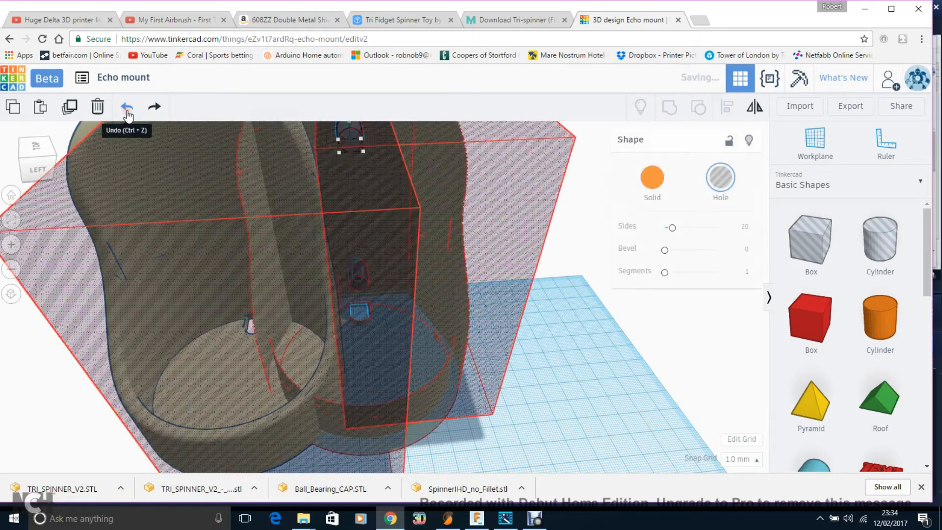
left_click(127, 107)
left_click(127, 106)
left_click(127, 107)
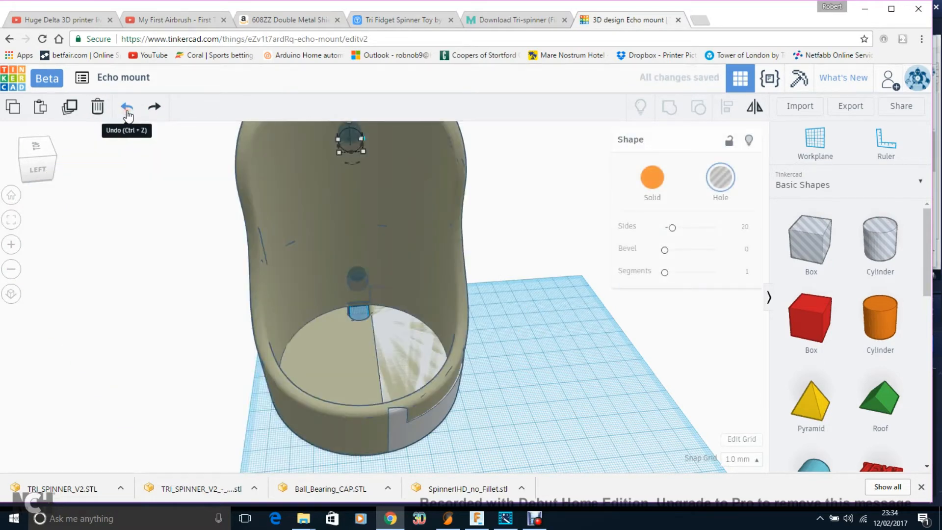
left_click(481, 241)
right_click_drag(499, 244, 479, 261)
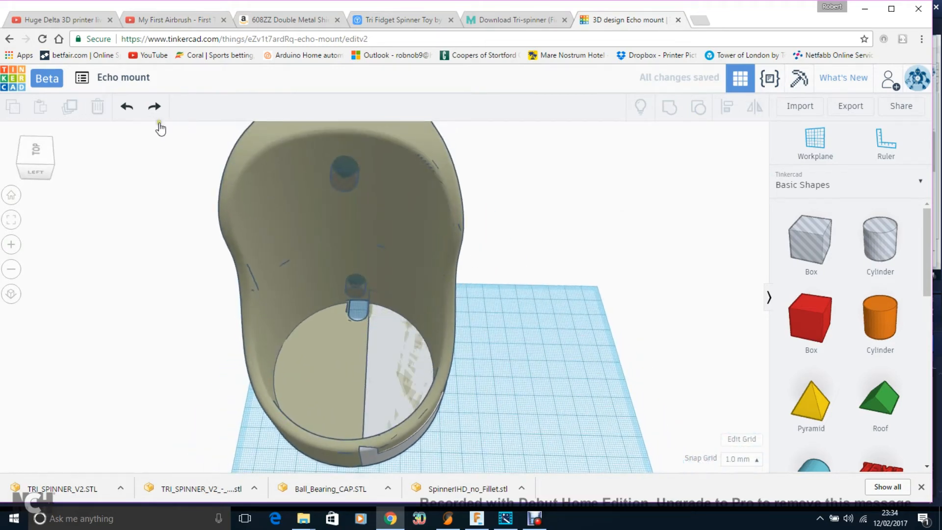
left_click(136, 113)
Inspect the regrouped mount's inner surface, screw holes and front rim for stray edge lines
scroll(472, 240, "up", 3)
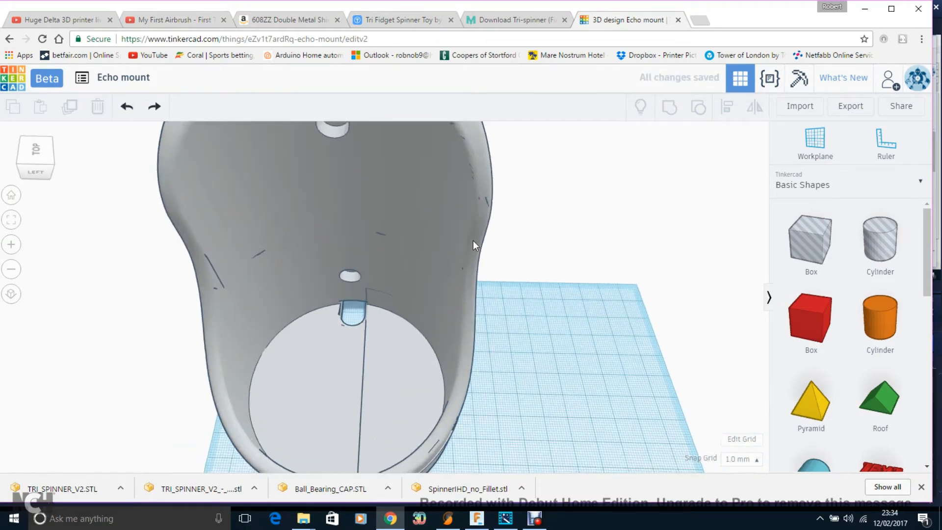
right_click_drag(365, 239, 349, 189)
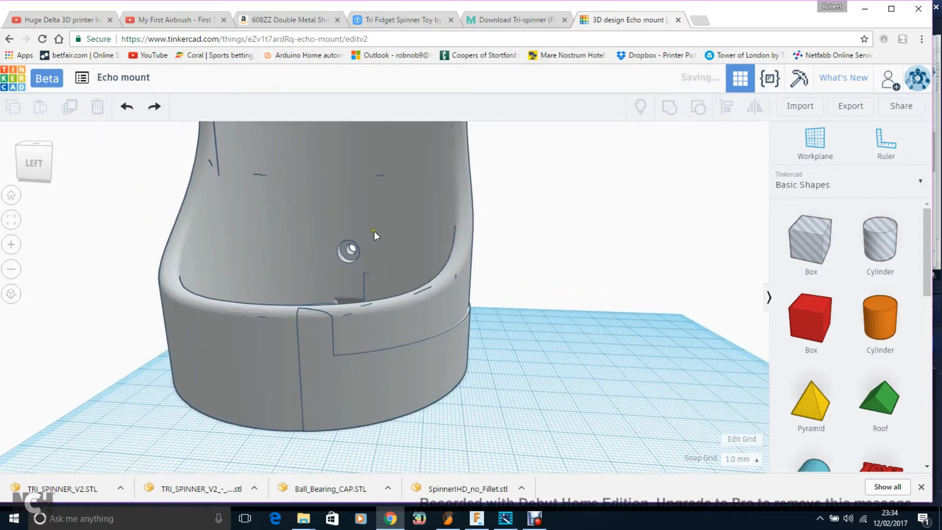
right_click_drag(419, 235, 347, 259)
scroll(346, 258, "down", 5)
right_click_drag(461, 240, 300, 163)
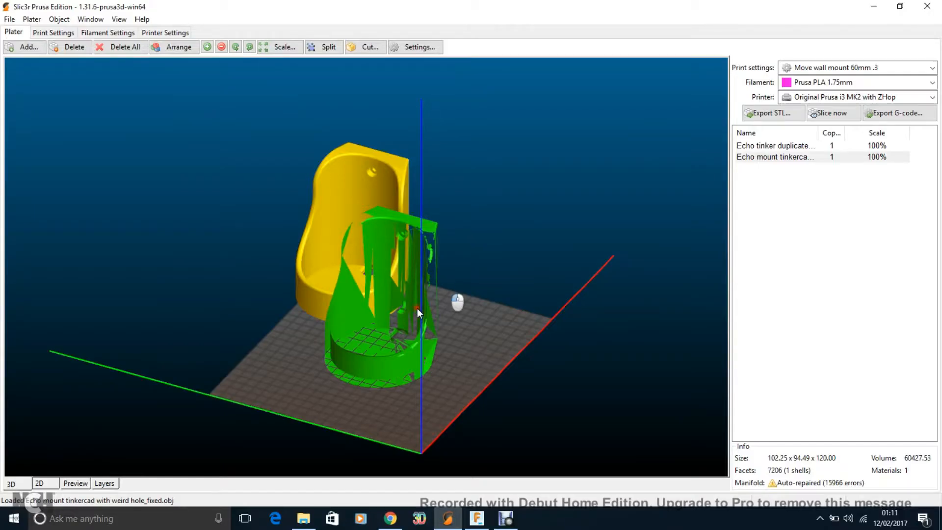
Compare the damaged Tinkercad mount with the intact duplicate on the print bed from several angles in Slic3r
left_click(420, 389)
left_click_drag(419, 389, 462, 346)
left_click(469, 341)
left_click_drag(478, 313, 464, 338)
scroll(471, 343, "up", 5)
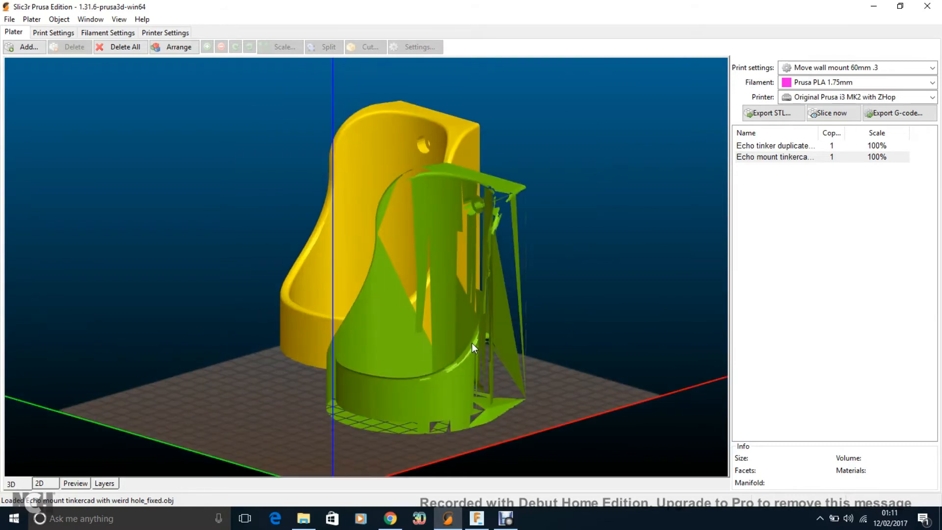
left_click_drag(269, 448, 289, 456)
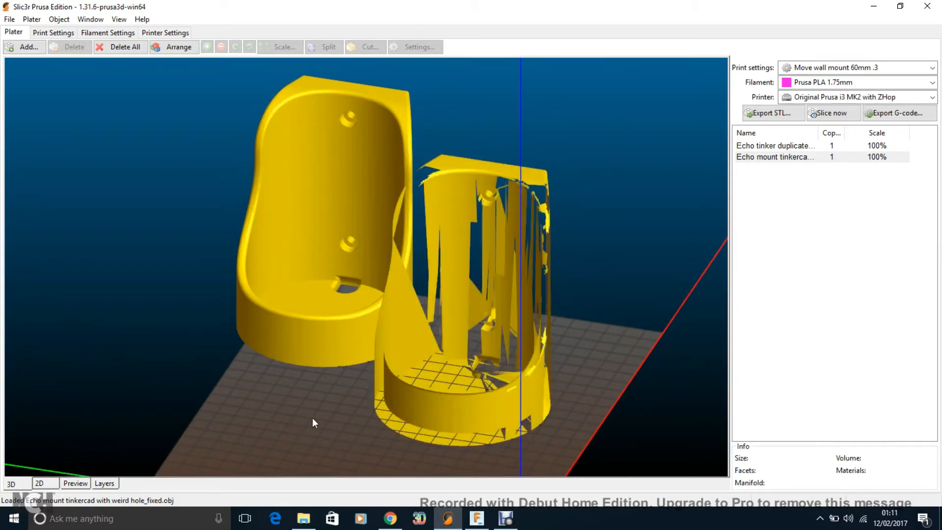
left_click_drag(343, 416, 475, 364)
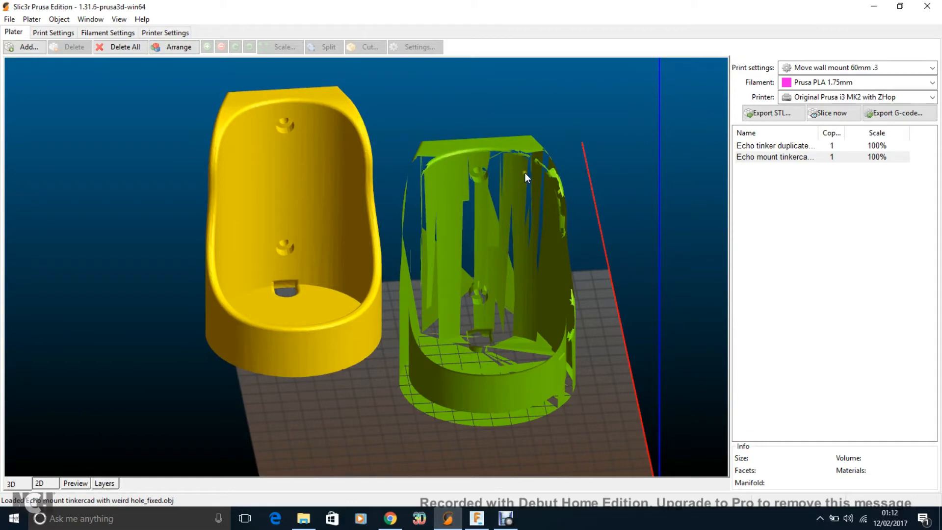
left_click_drag(369, 421, 386, 407)
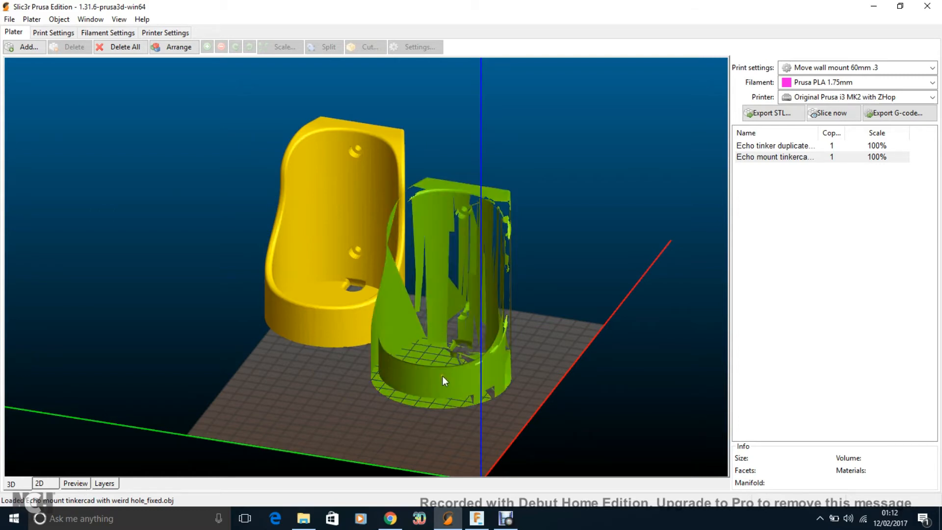
left_click_drag(437, 378, 463, 375)
mouse_move(330, 403)
left_mouse_down()
mouse_move(313, 403)
mouse_move(323, 403)
left_mouse_up()
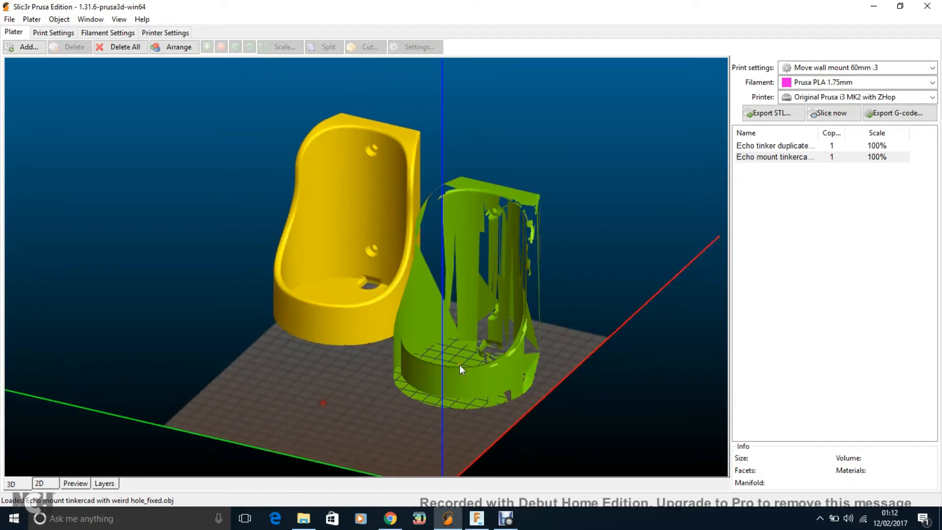
Remove the damaged mount from the plate and move the intact duplicate to the middle of the print bed
left_click(472, 352)
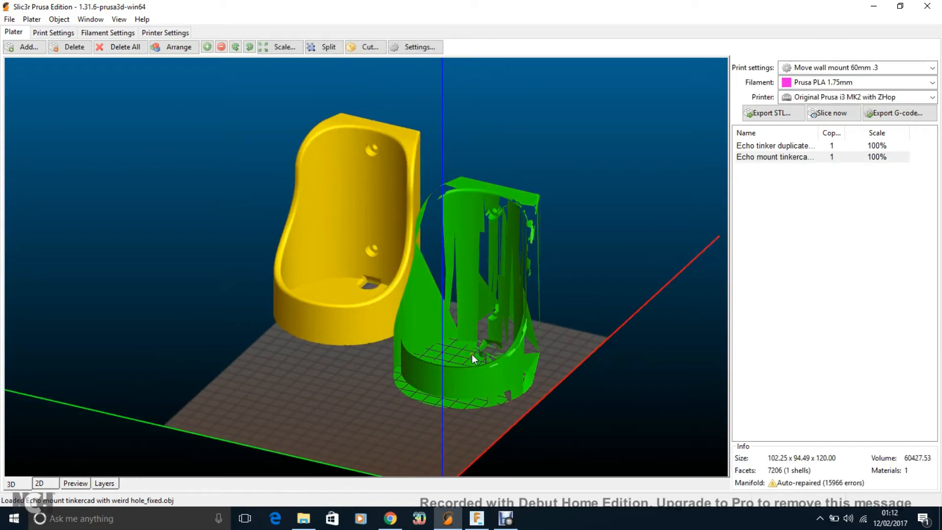
left_click(223, 50)
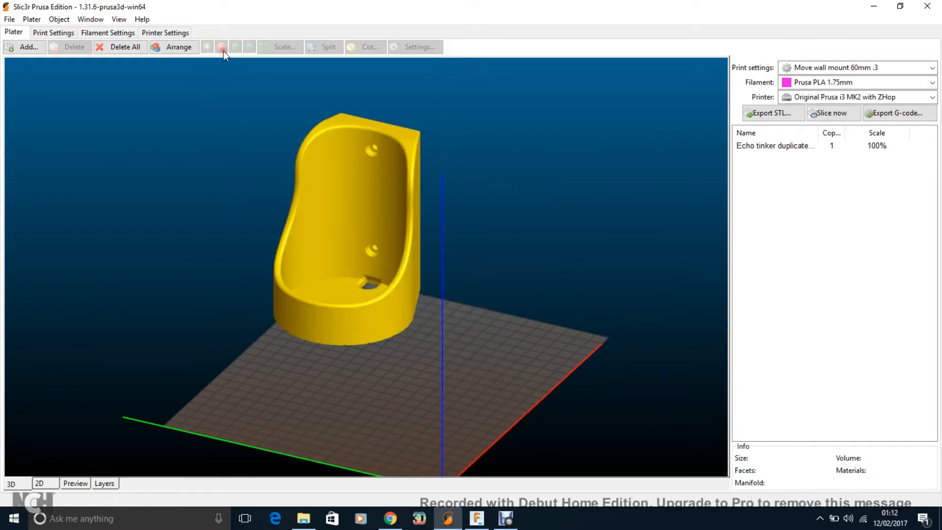
left_click_drag(349, 299, 391, 363)
left_click_drag(467, 380, 478, 344)
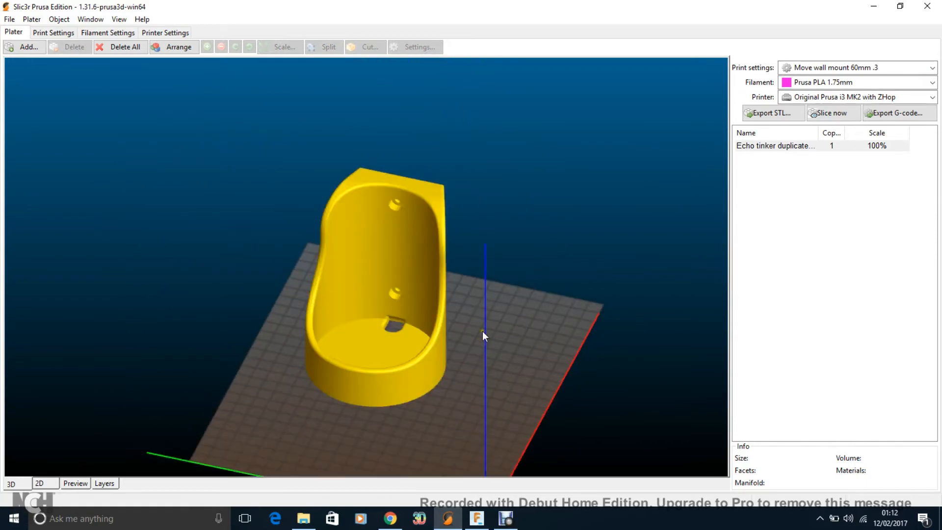
Inspect the intact mount's screw holes, inner surface and rim up close
scroll(481, 331, "up", 6)
left_click_drag(536, 296, 542, 280)
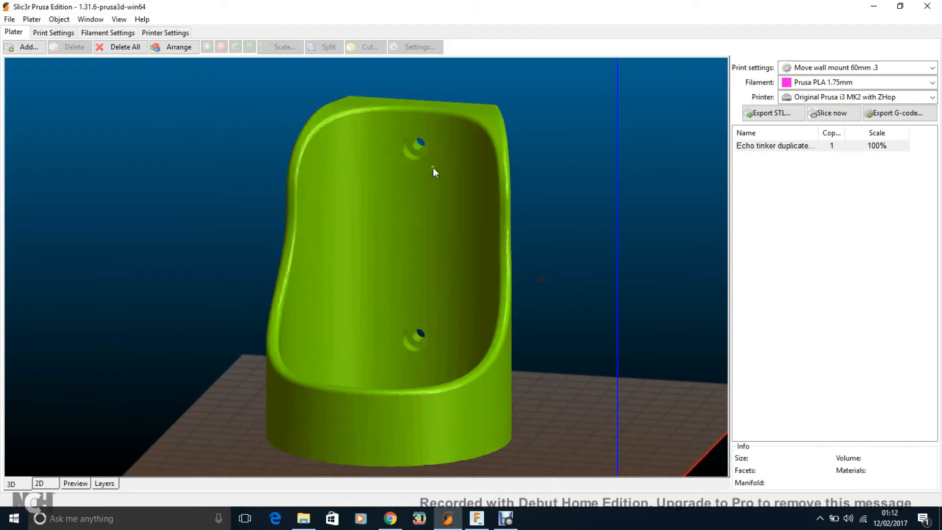
left_click_drag(527, 332, 519, 384)
scroll(540, 367, "down", 3)
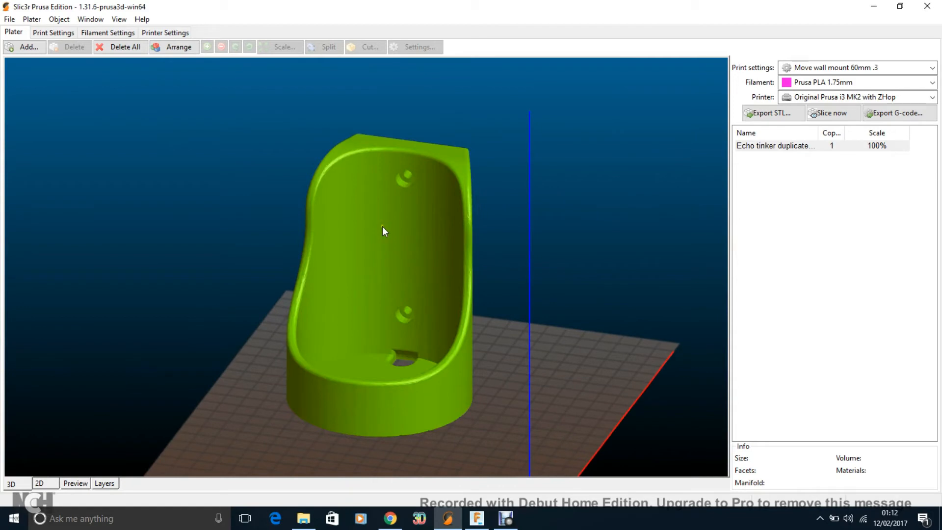
Select the mount on the print bed and review the layer height, perimeter and seam print settings
left_click(382, 225)
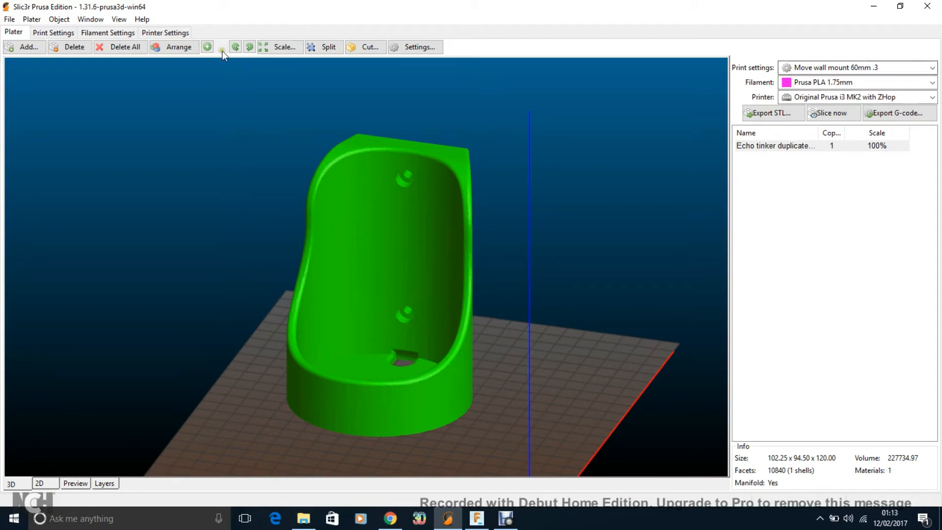
left_click(39, 33)
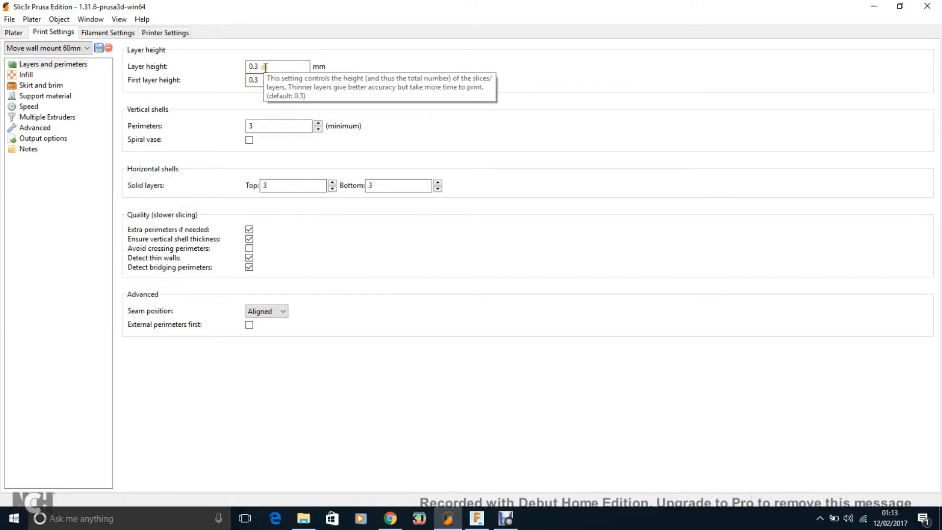
left_click(261, 81)
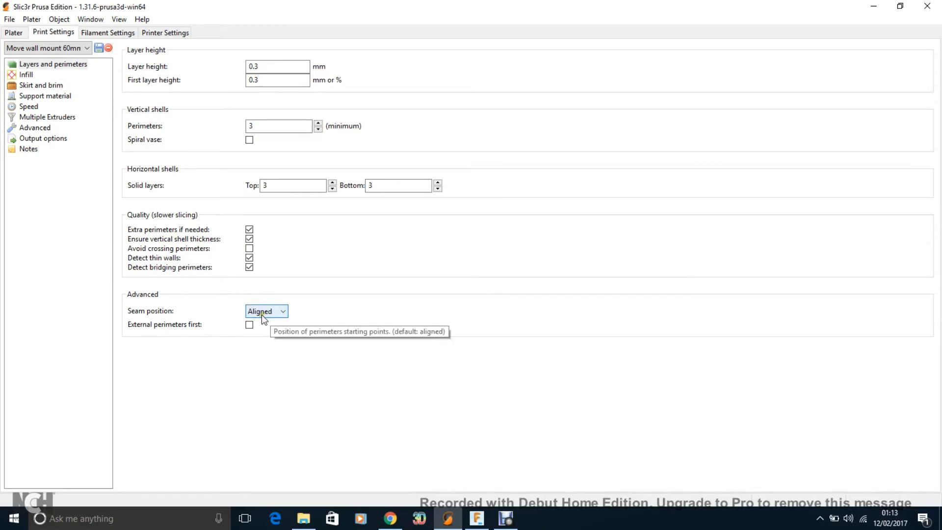
Set the infill density to 20% and check how often infill layers are combined
left_click(27, 74)
left_click(275, 65)
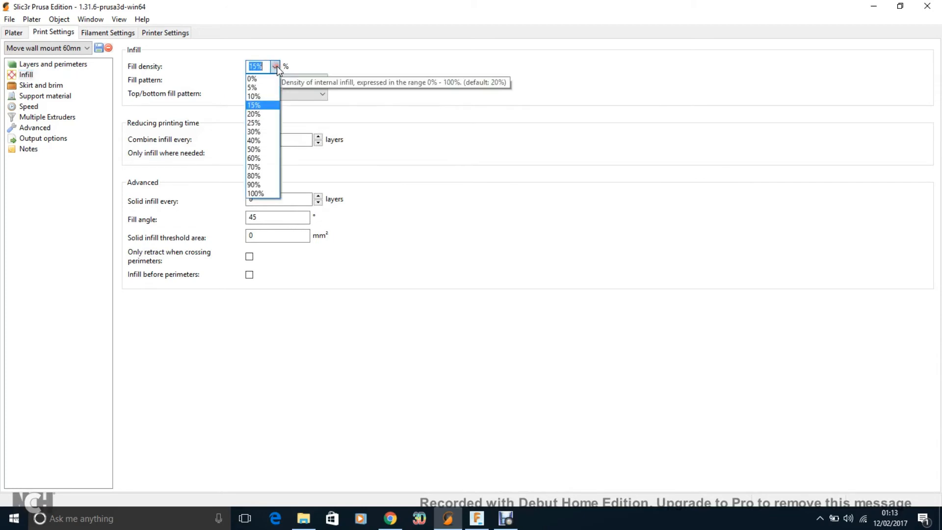
left_click(261, 124)
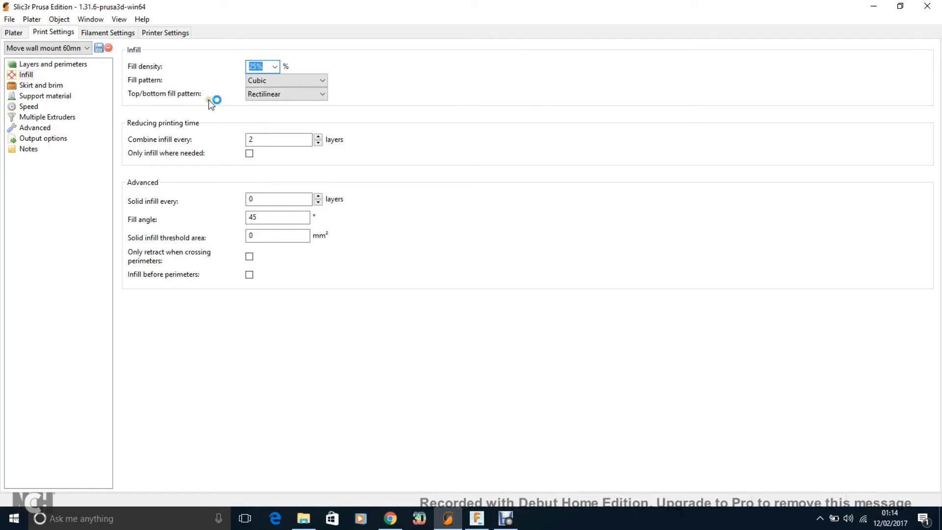
left_click(275, 66)
left_click(267, 113)
mouse_move(261, 143)
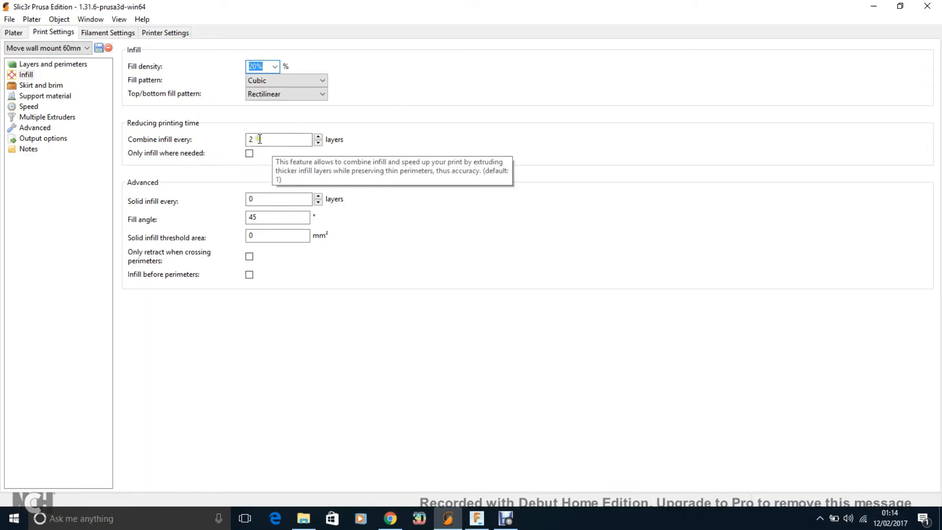
Review the skirt and brim, support material and print speed settings, including the infill speed
left_click(42, 87)
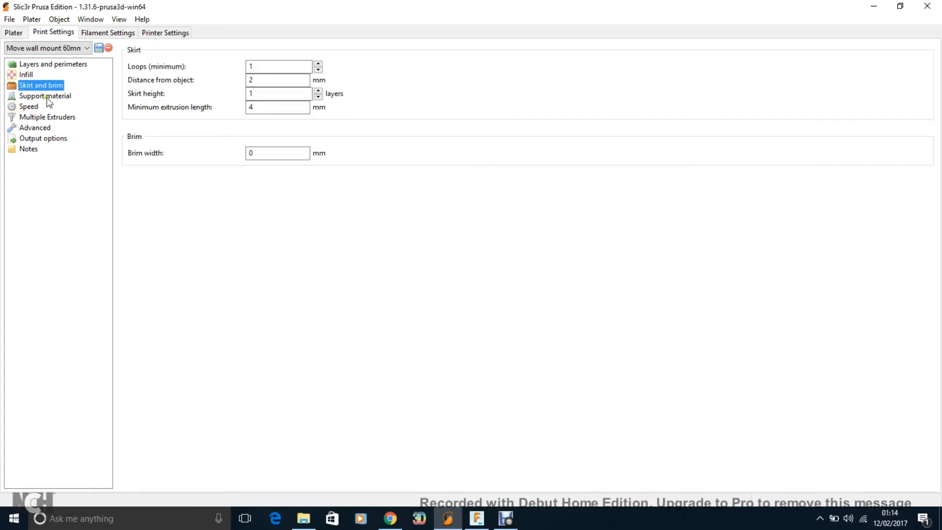
left_click(49, 97)
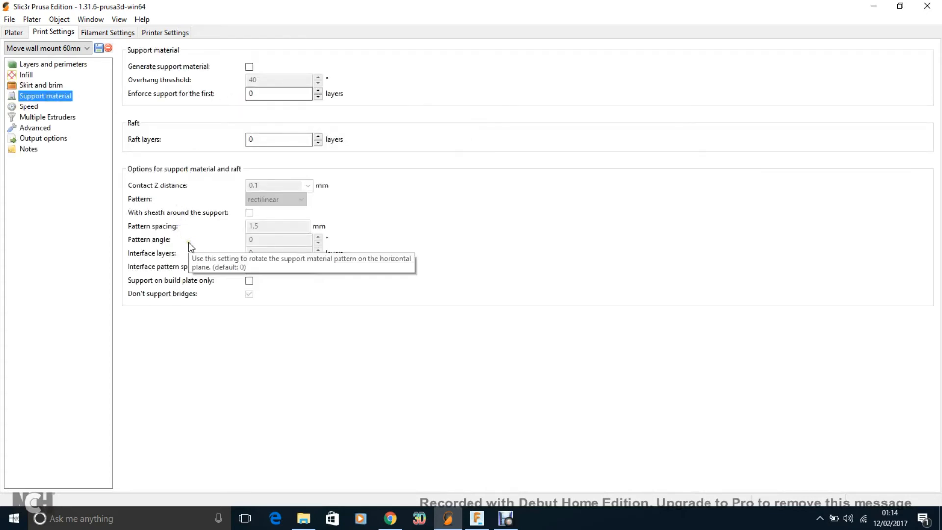
left_click(32, 106)
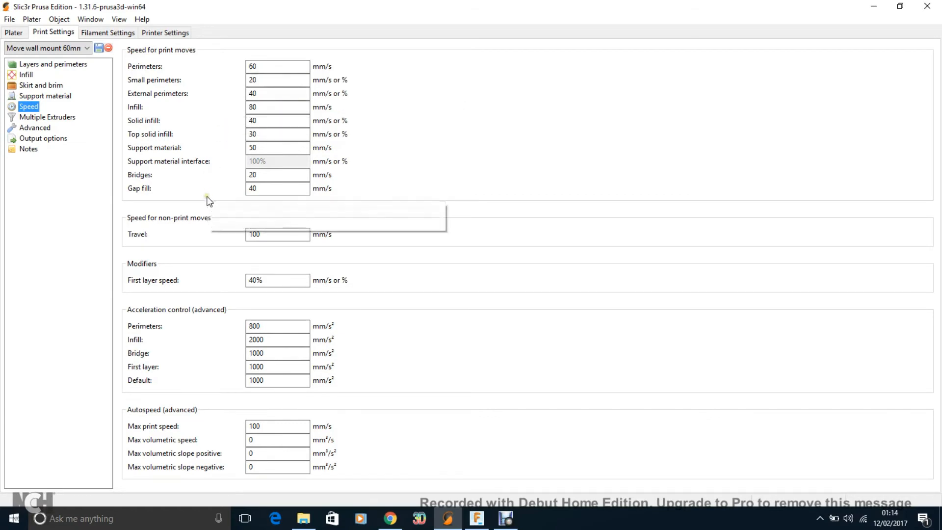
left_click(257, 107)
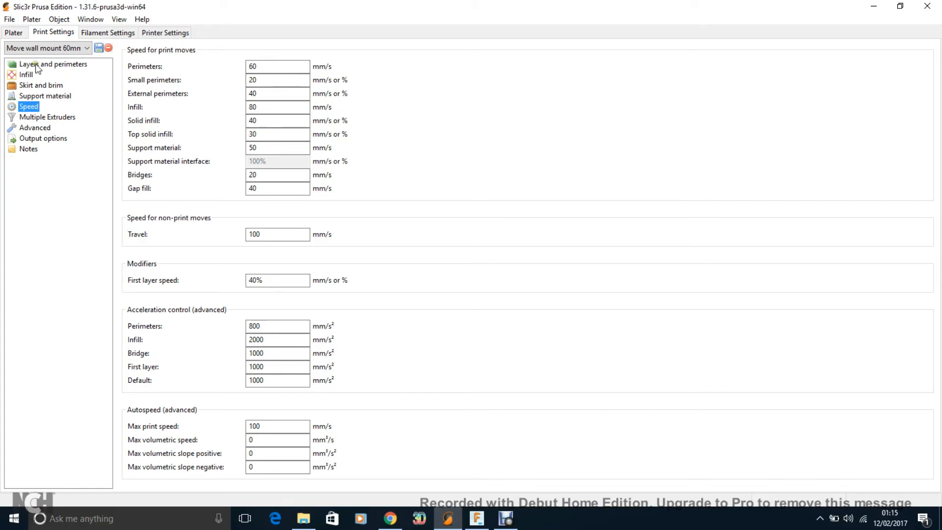
Check the filament diameter and the extruder and bed temperatures, and return to the mount on the print bed
left_click(109, 32)
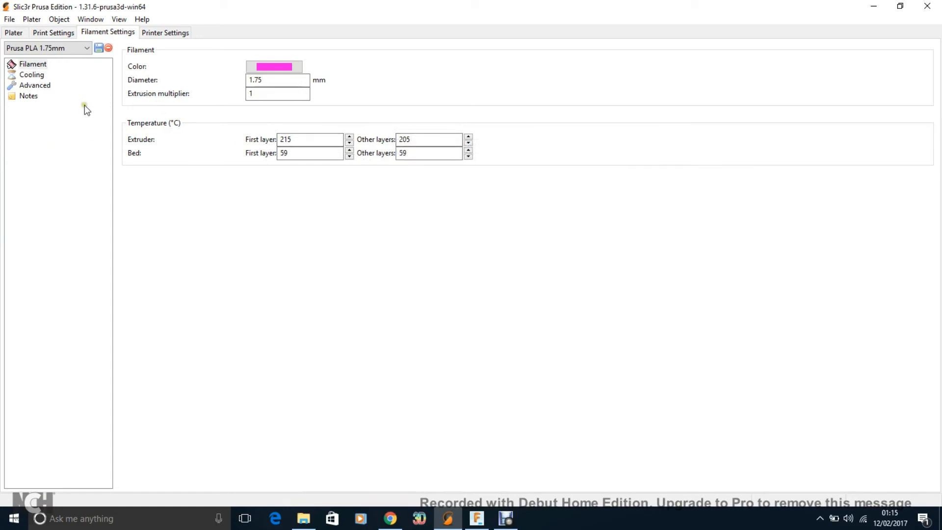
left_click(21, 34)
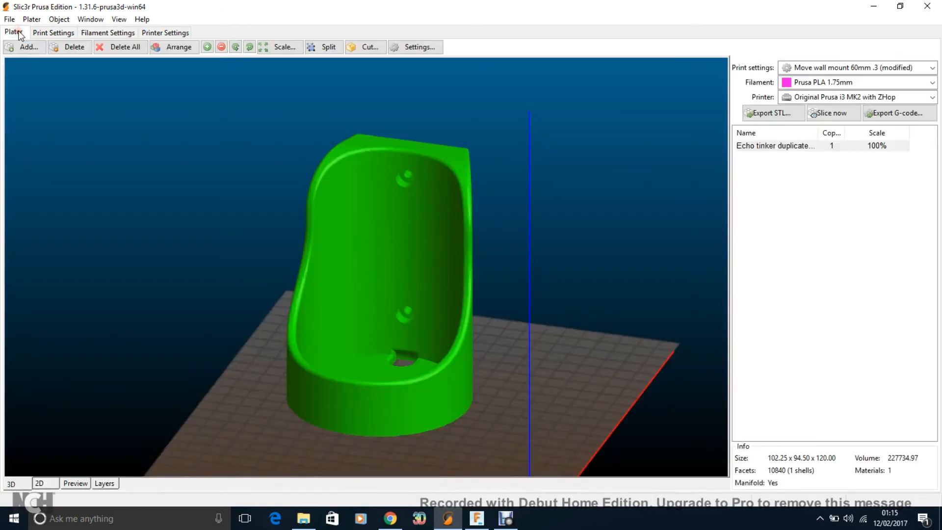
mouse_move(499, 397)
left_mouse_down()
mouse_move(505, 434)
mouse_move(323, 384)
mouse_move(392, 416)
mouse_move(457, 426)
mouse_move(492, 414)
mouse_move(490, 405)
left_mouse_up()
scroll(487, 422, "down", 2)
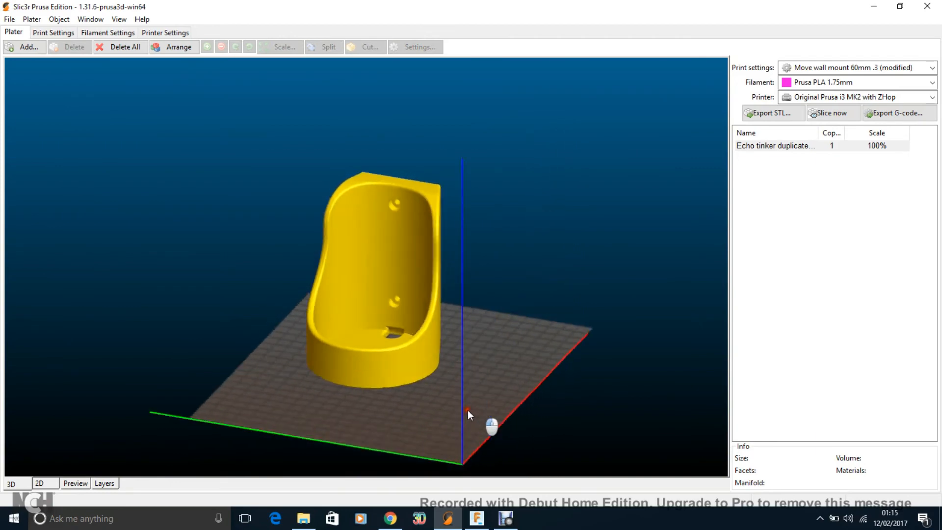